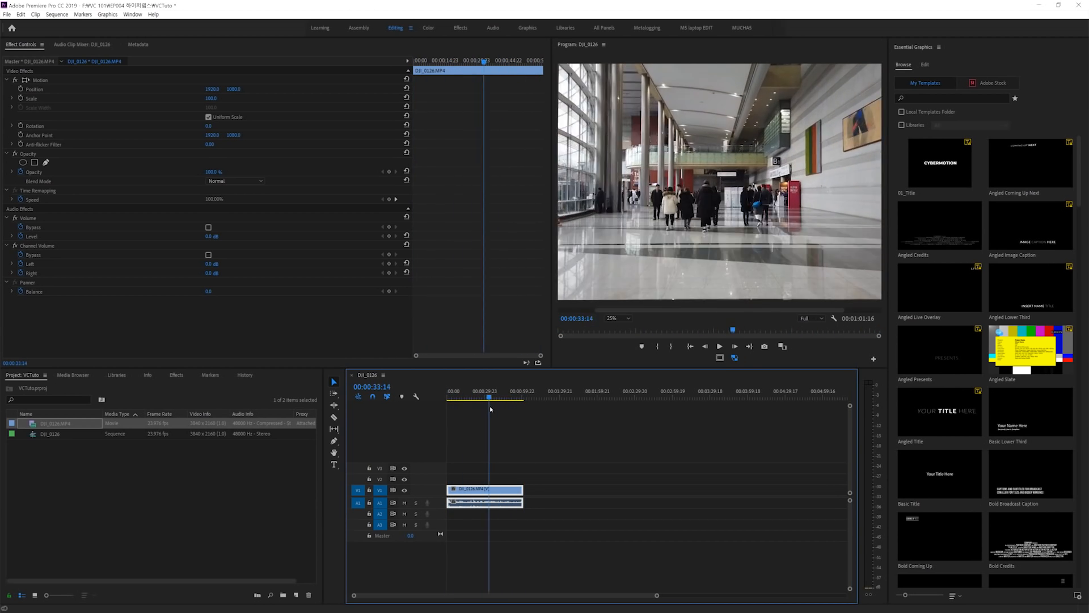
Remove the DJI_0126.MP4 clip's audio from the timeline and return the playhead to the start of the sequence.
drag(482, 414, 426, 417)
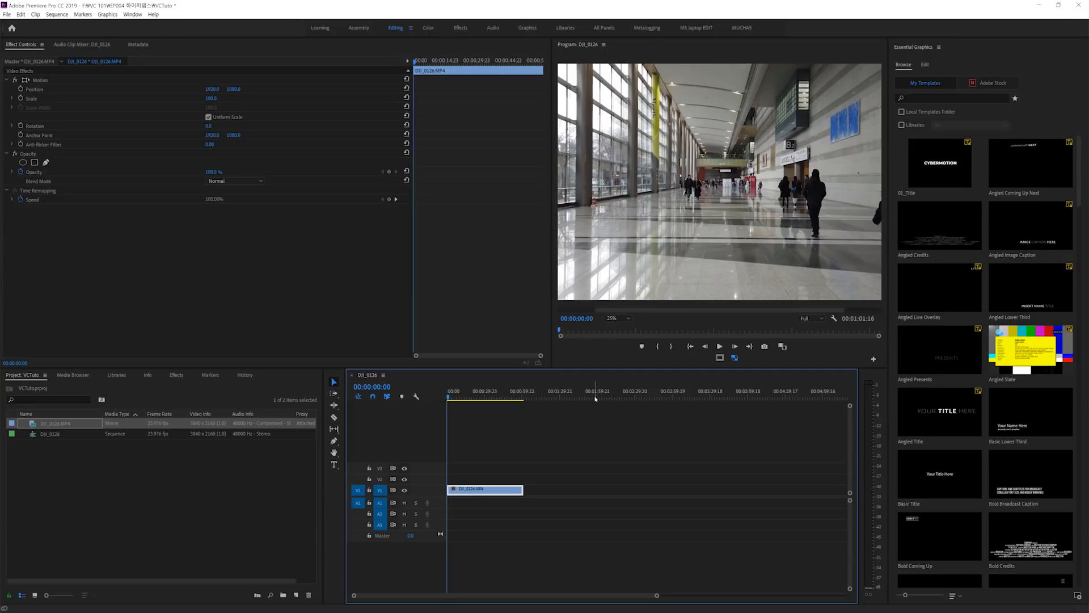
drag(474, 400, 521, 415)
key(Home)
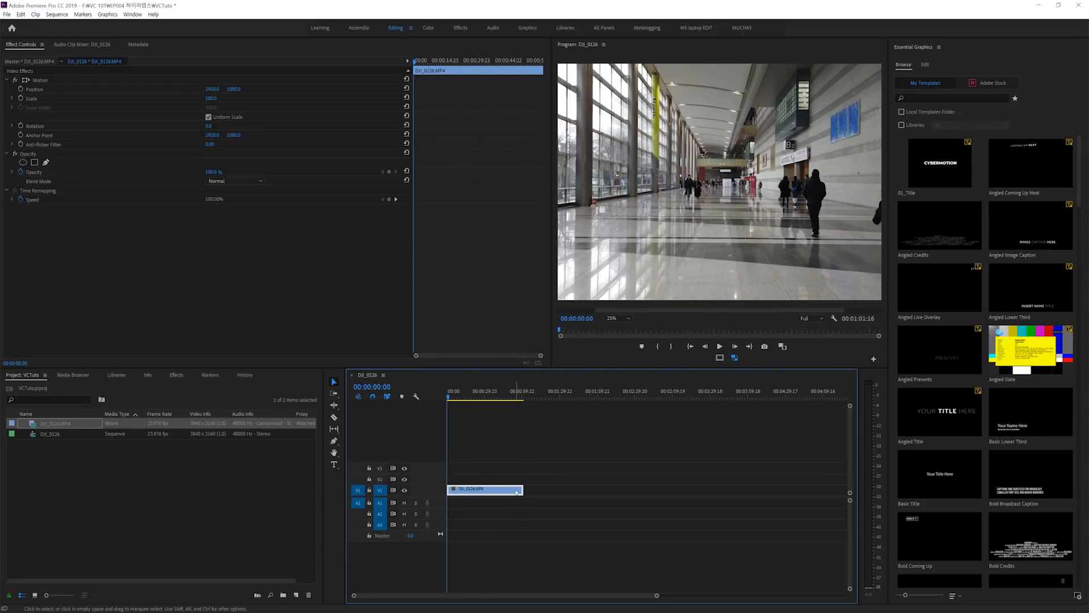
Shorten the DJI_0126.MP4 clip to a duration of 00:00:03:00 through its Speed/Duration settings.
right_click(517, 491)
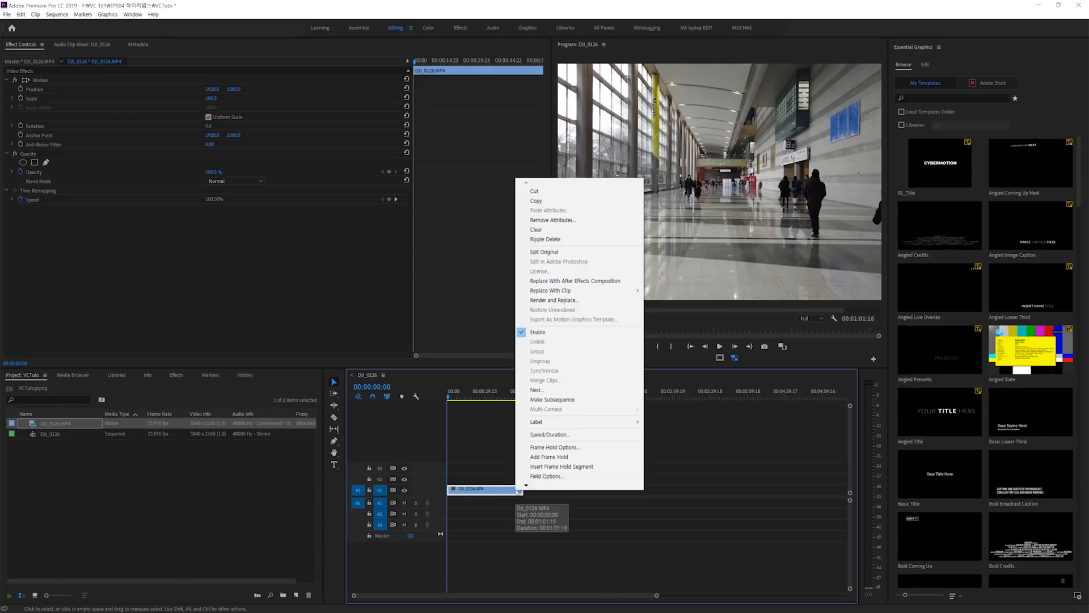
click(617, 438)
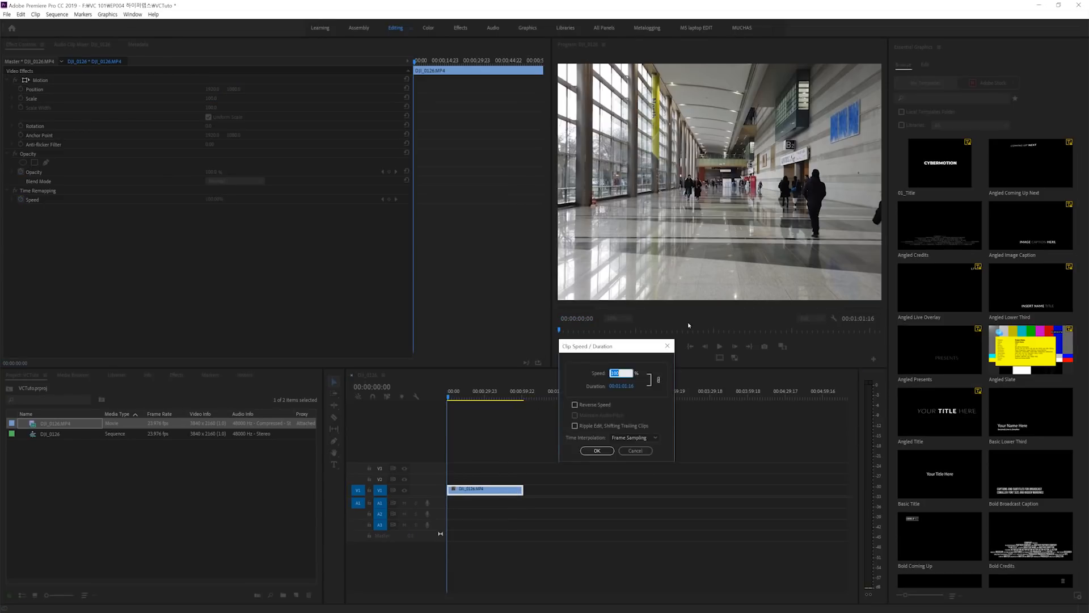
click(620, 386)
key(Left)
key(Left)
key(Left)
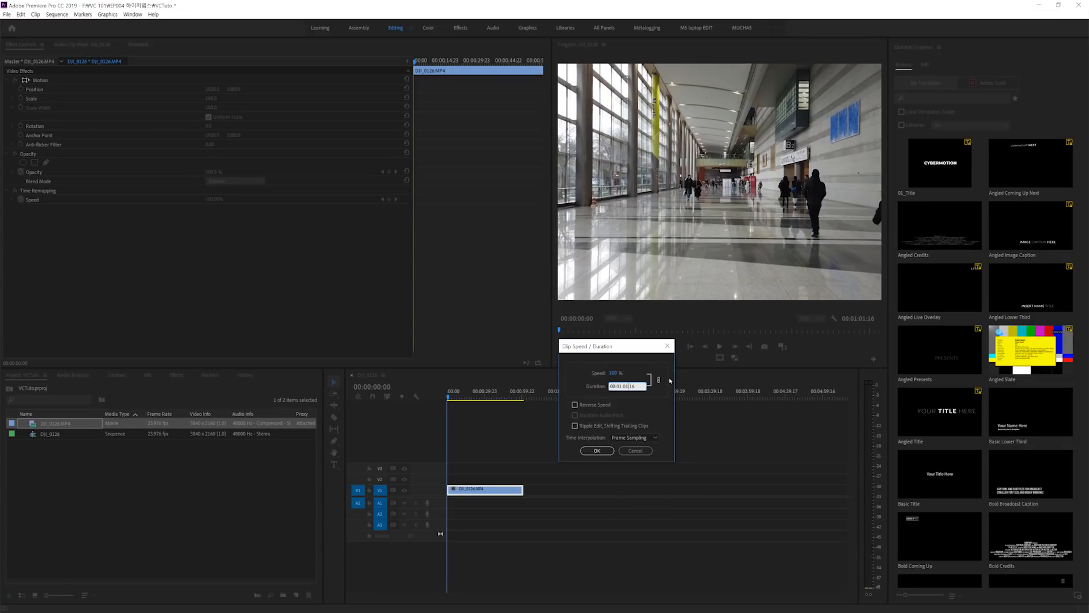
key(Left)
key(Return)
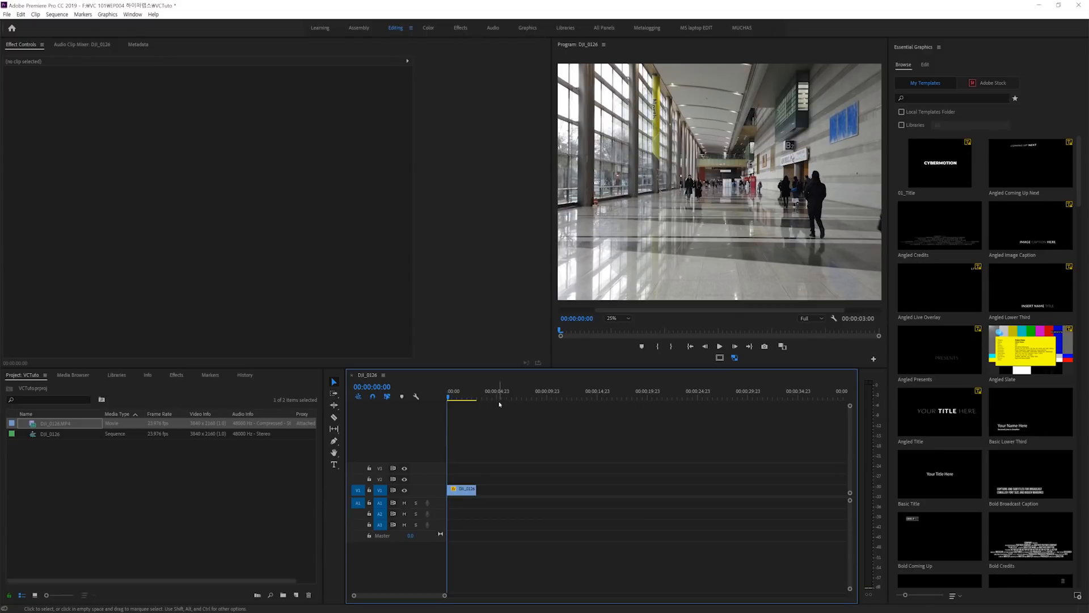
Play the sped-up clip from the beginning to check its pace, and return the playhead to the start.
click(463, 490)
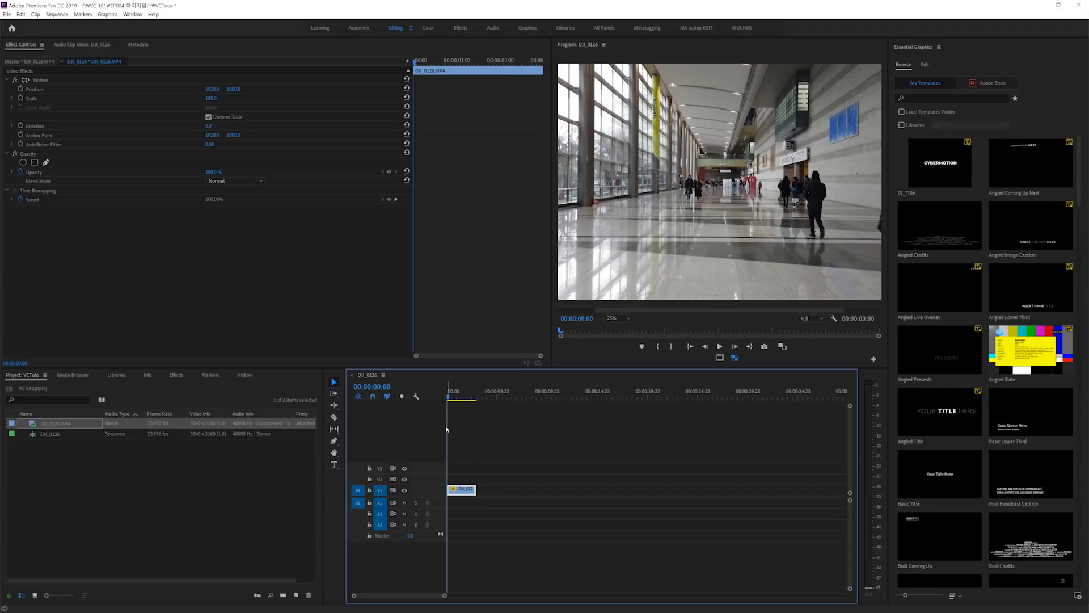
key(space)
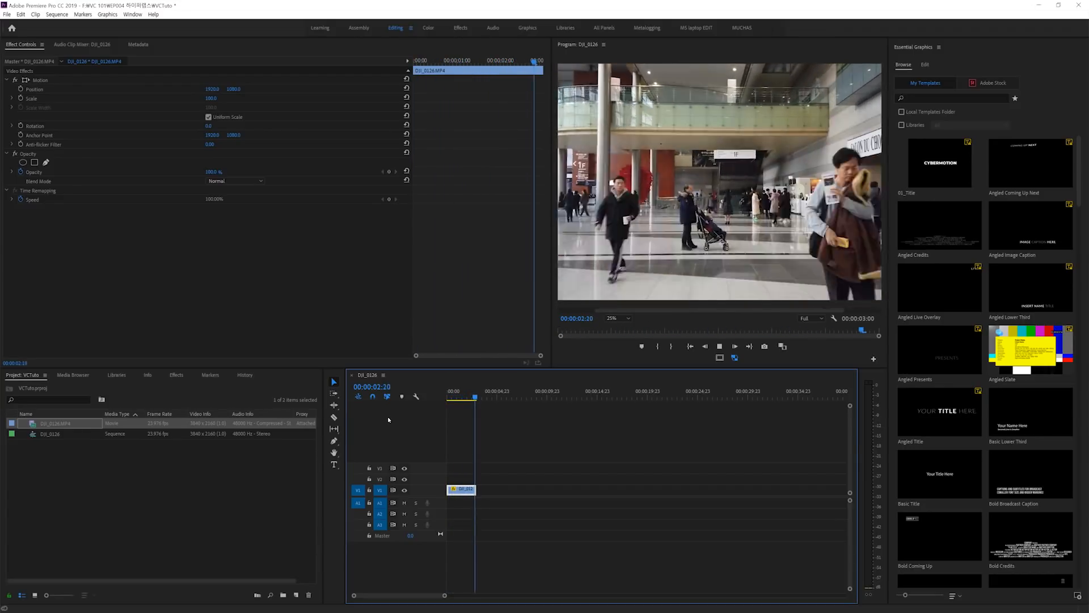
key(Home)
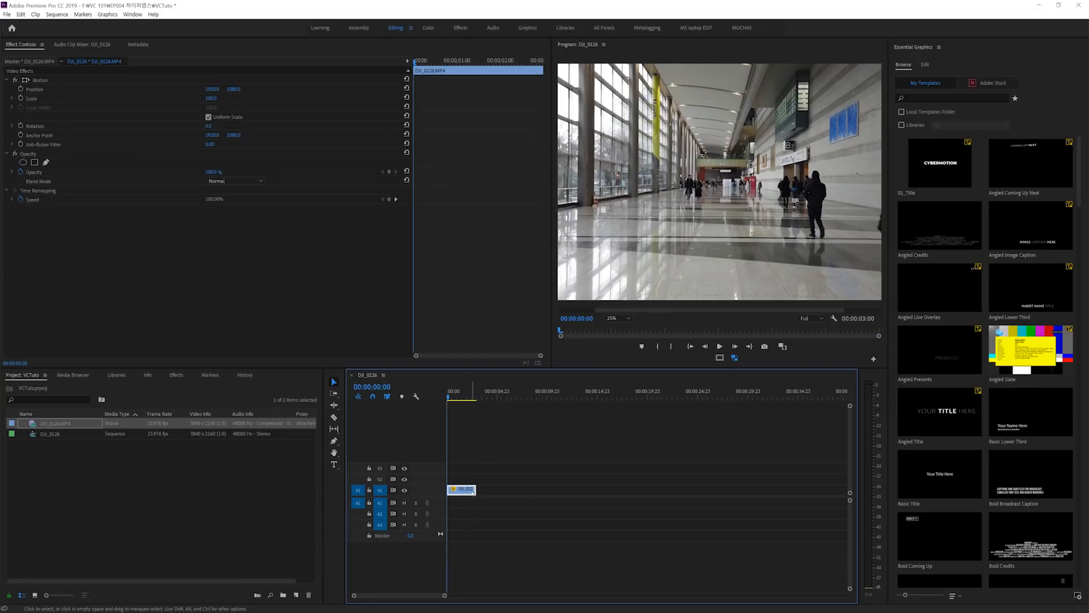
Set the clip's duration to 00:00:02:00 with Speed/Duration and play it back once.
key(ctrl+r)
click(720, 356)
text(200)
key(Return)
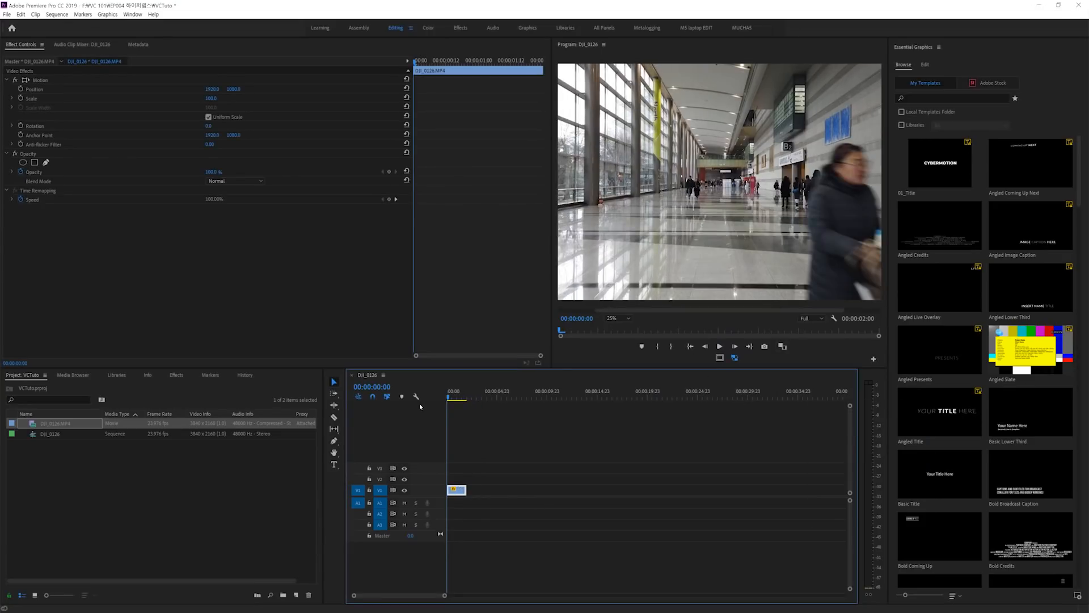
key(space)
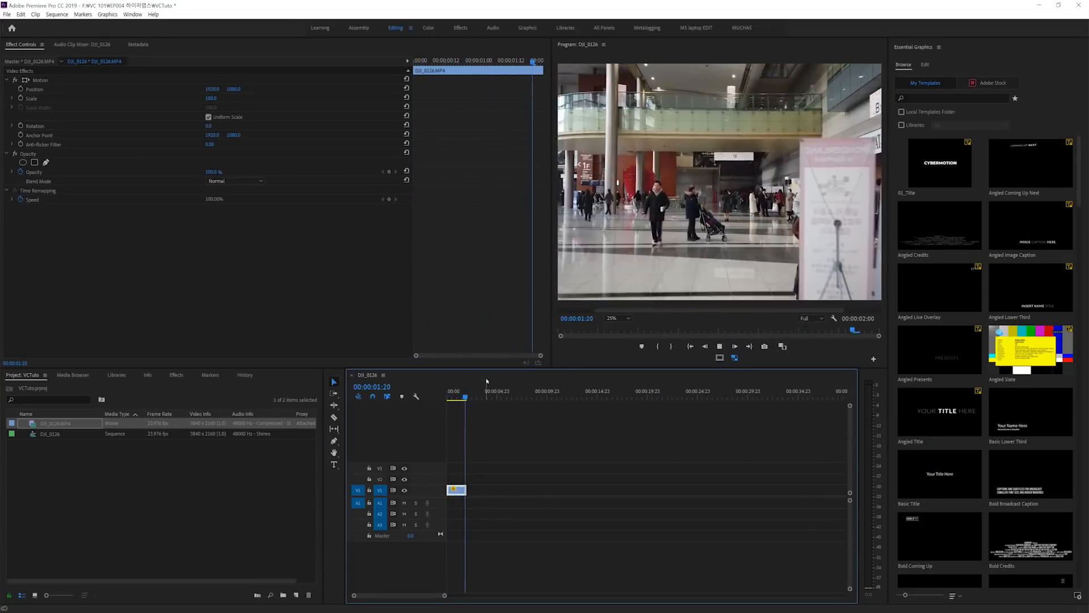
key(Home)
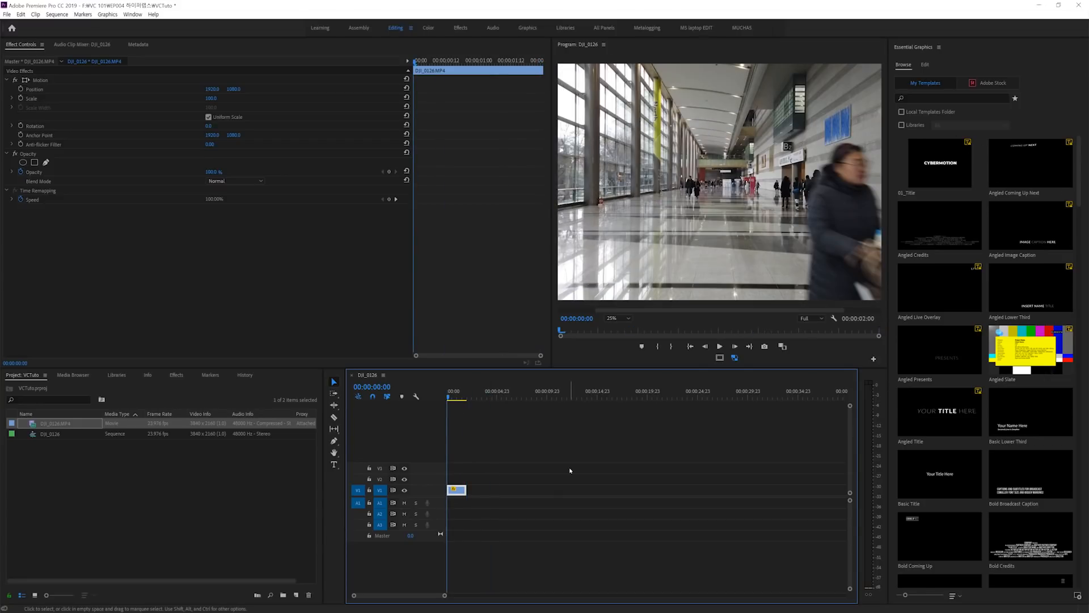
Change the clip's time interpolation to Frame Blending, play it, and move the playhead back to the start.
right_click(462, 492)
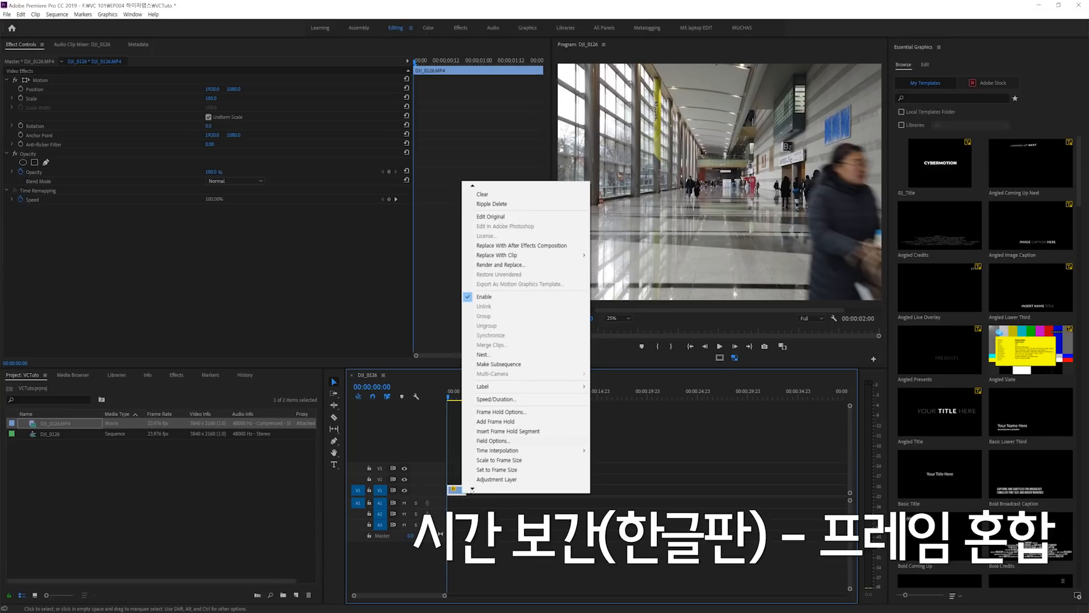
mouse_move(569, 450)
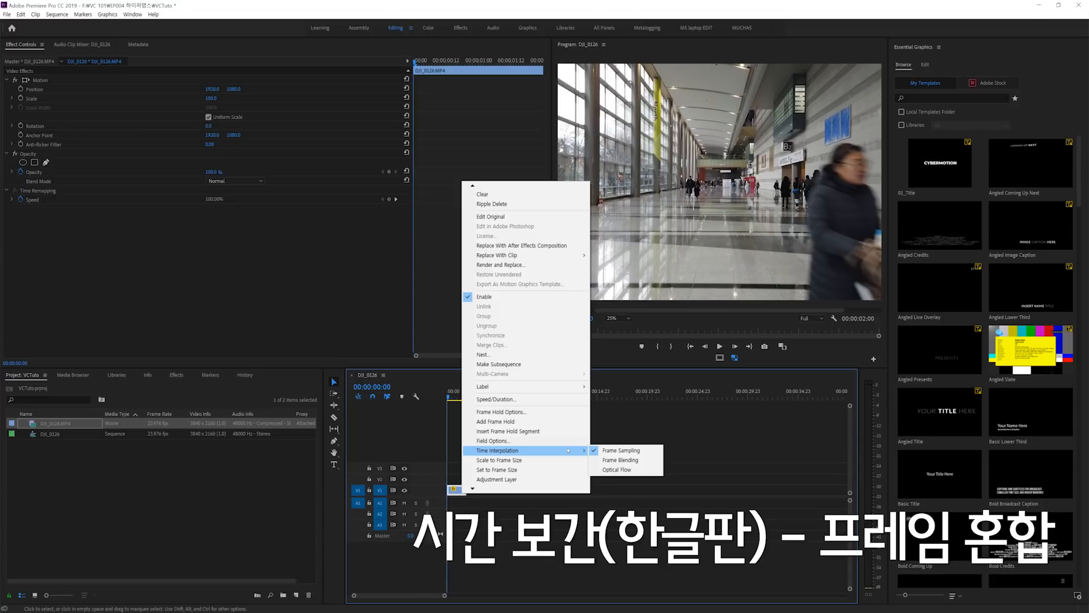
click(656, 464)
key(space)
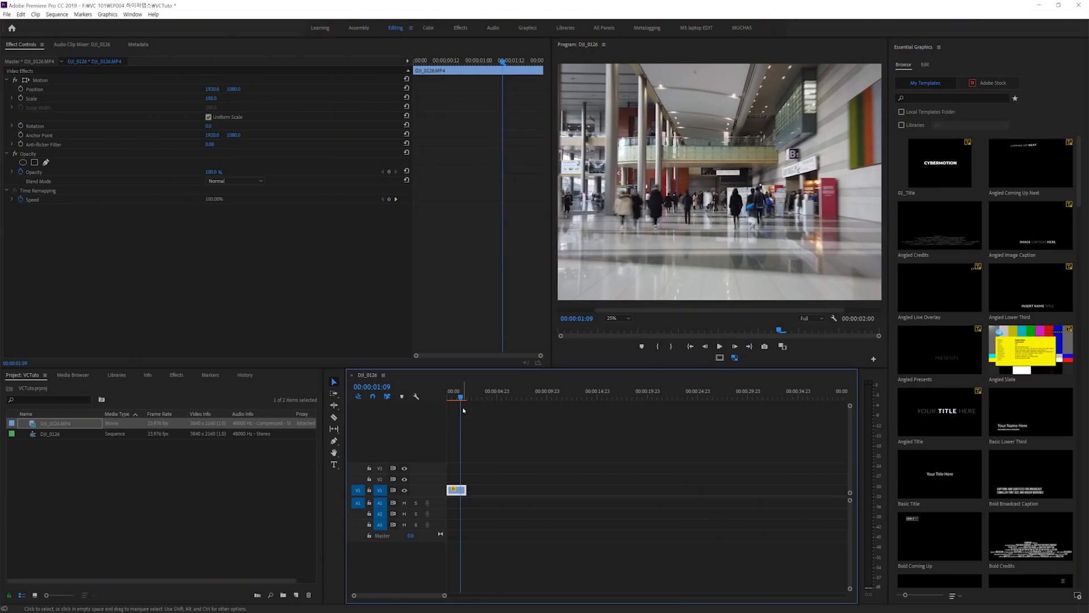
click(453, 396)
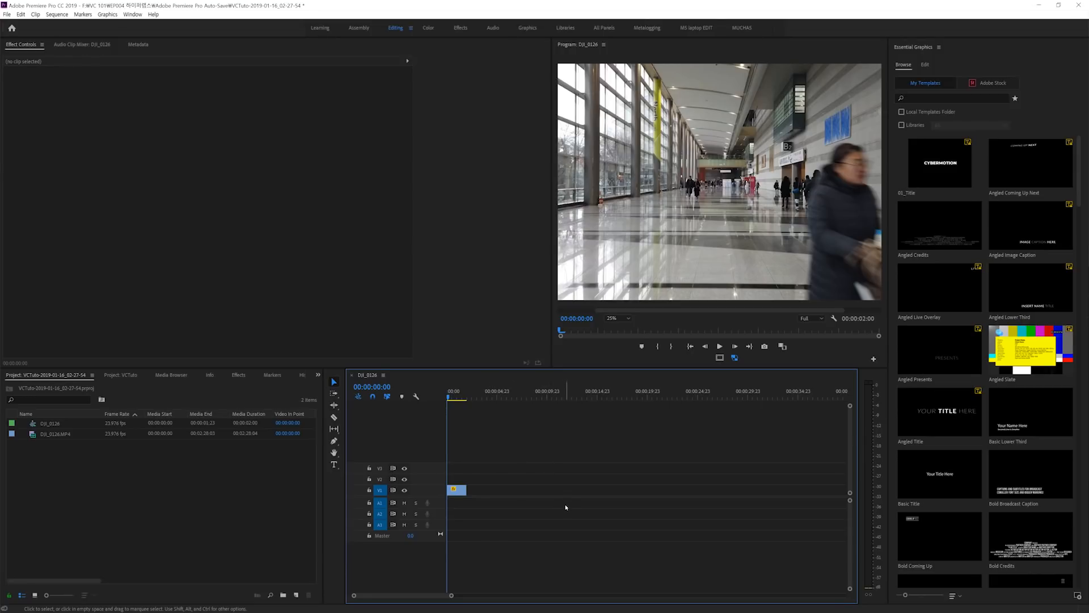
Select the sped-up DJI_0126.MP4 clip on track V1 and copy it.
click(457, 490)
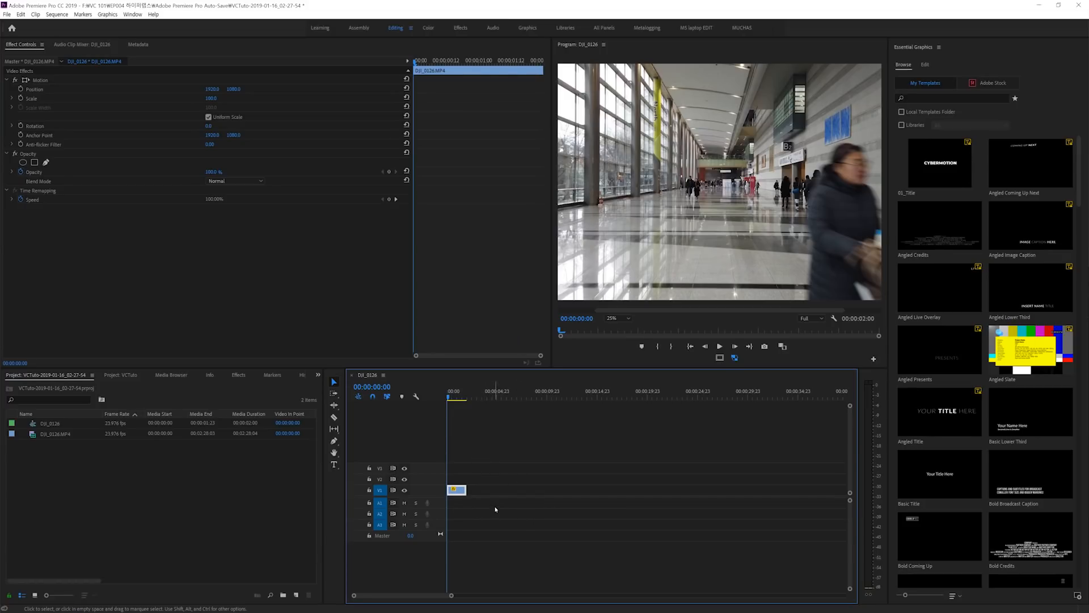
click(479, 512)
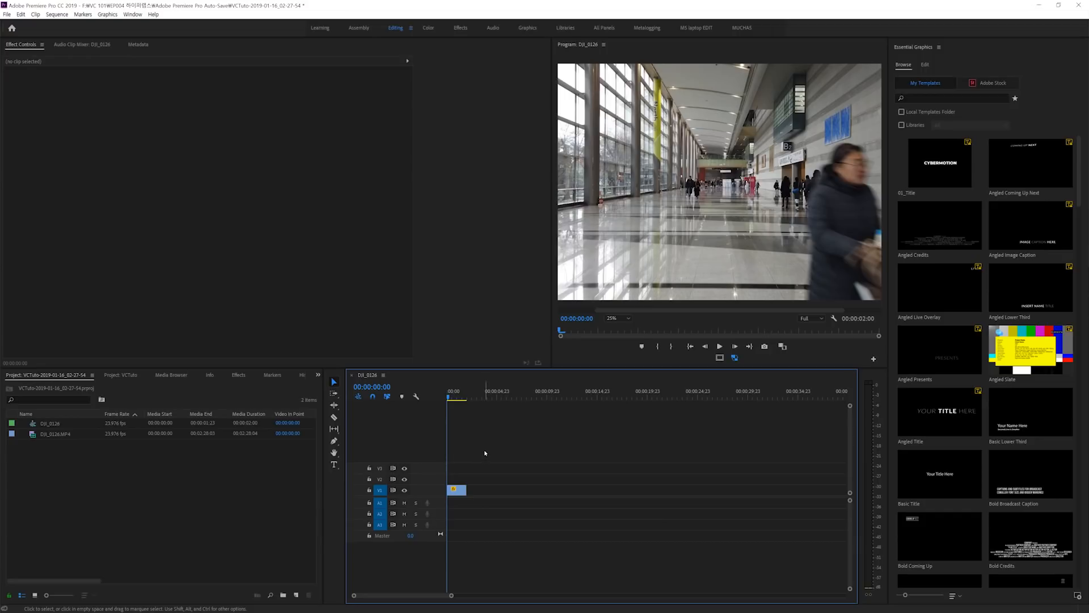
drag(532, 442, 443, 533)
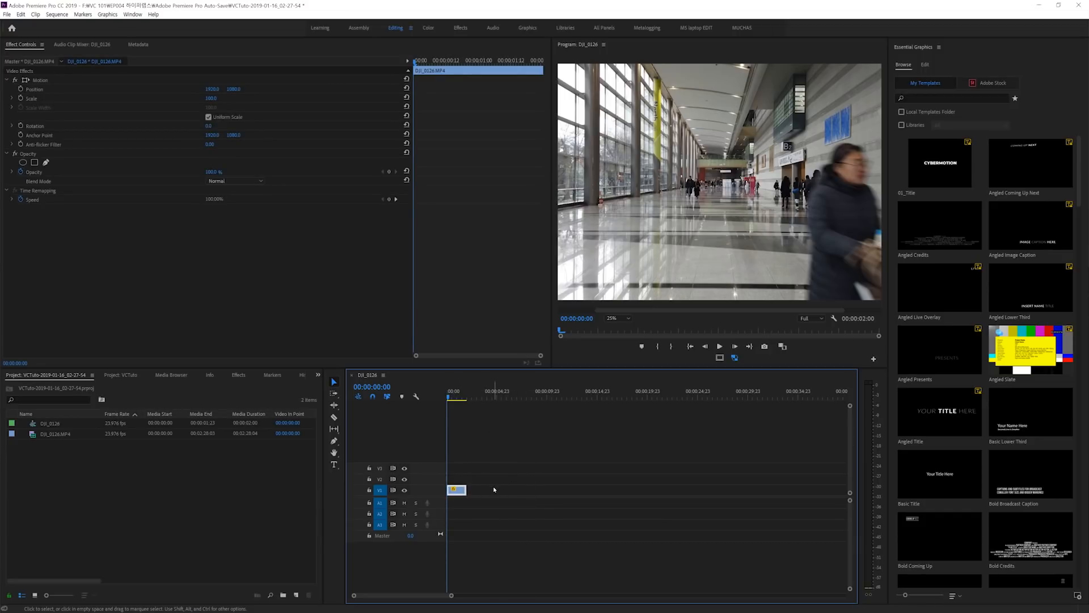
right_click(464, 492)
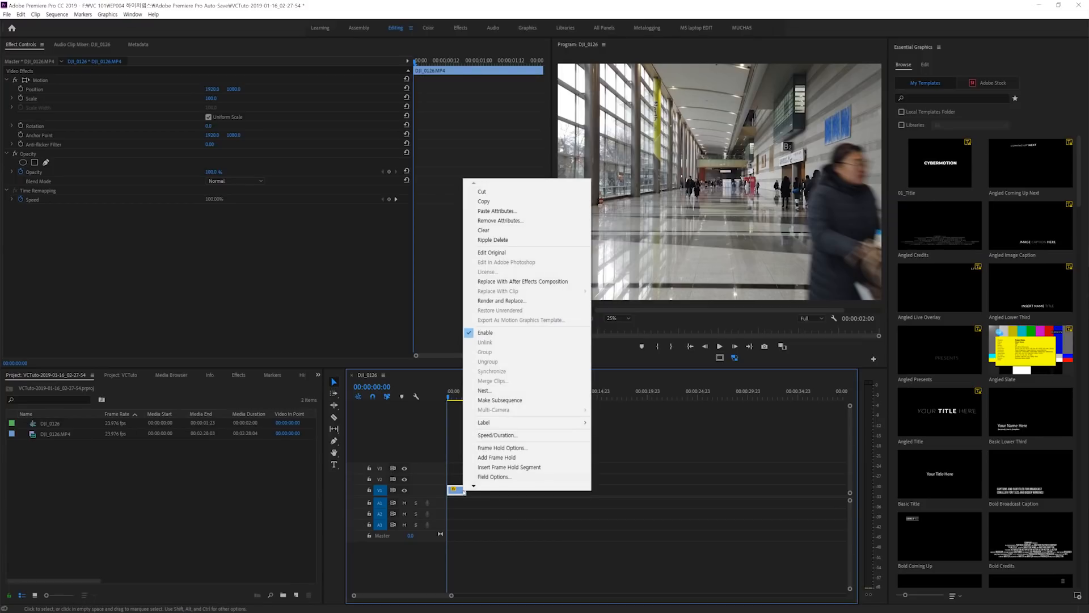
click(541, 202)
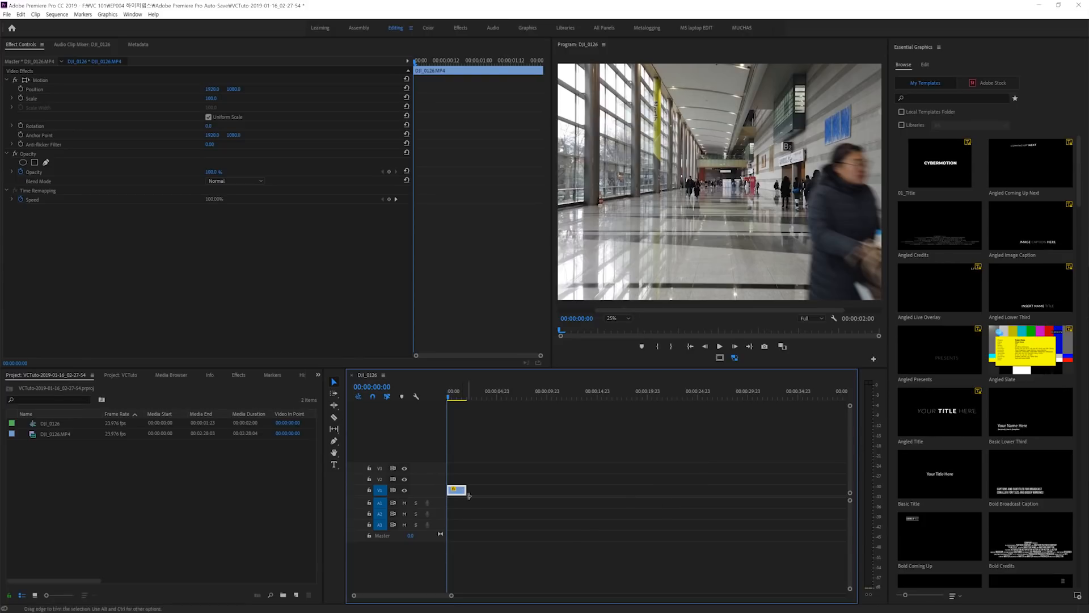
click(552, 440)
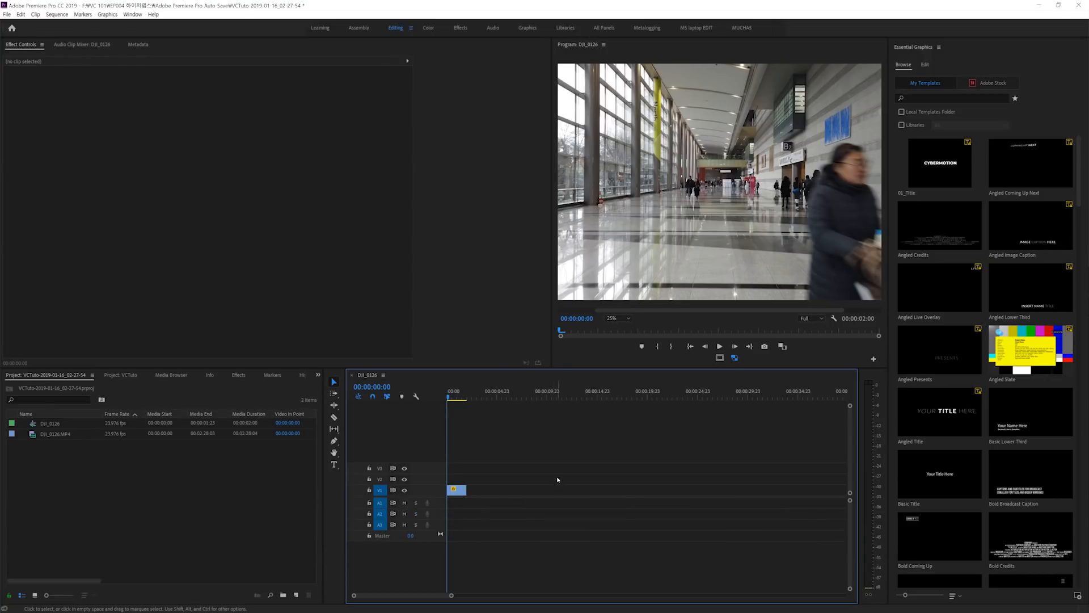
drag(558, 474, 446, 521)
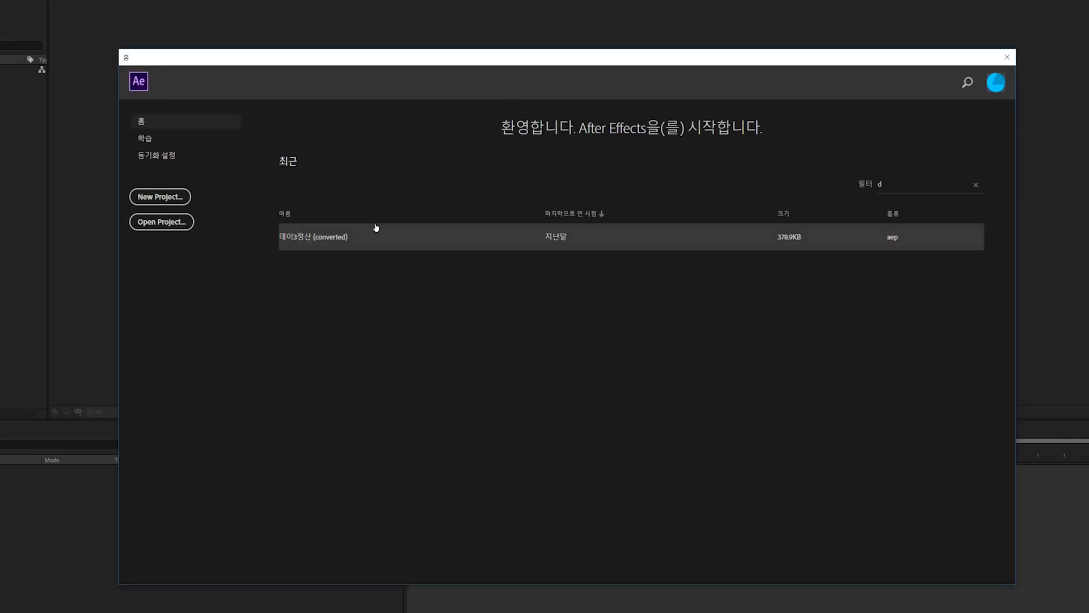
Start a new project in After Effects and create a UHD 4K 23.976 composition with a duration of 0:10:00:10.
click(185, 198)
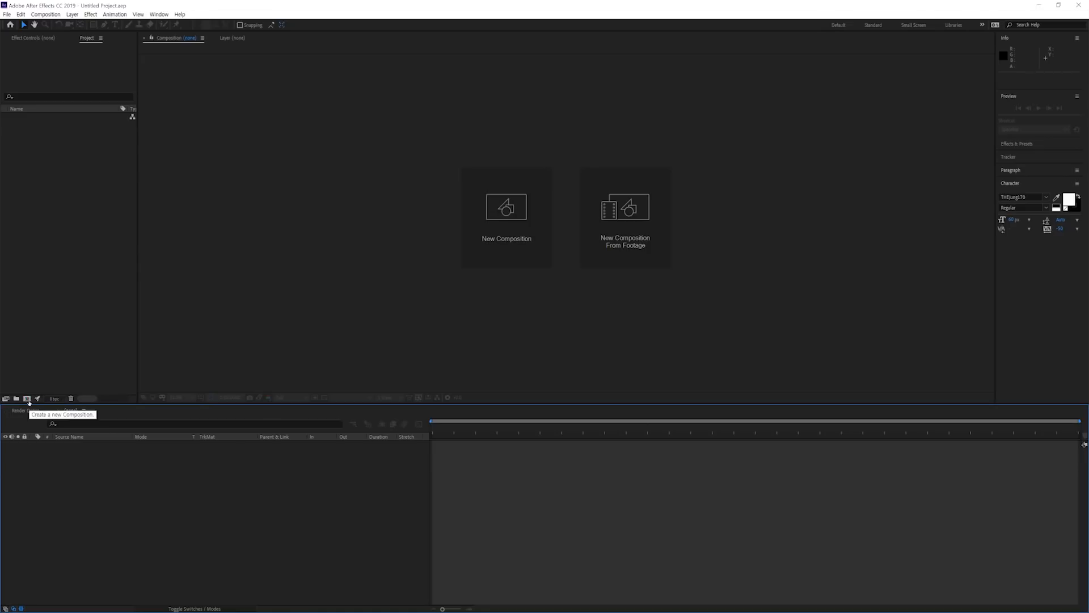
click(29, 401)
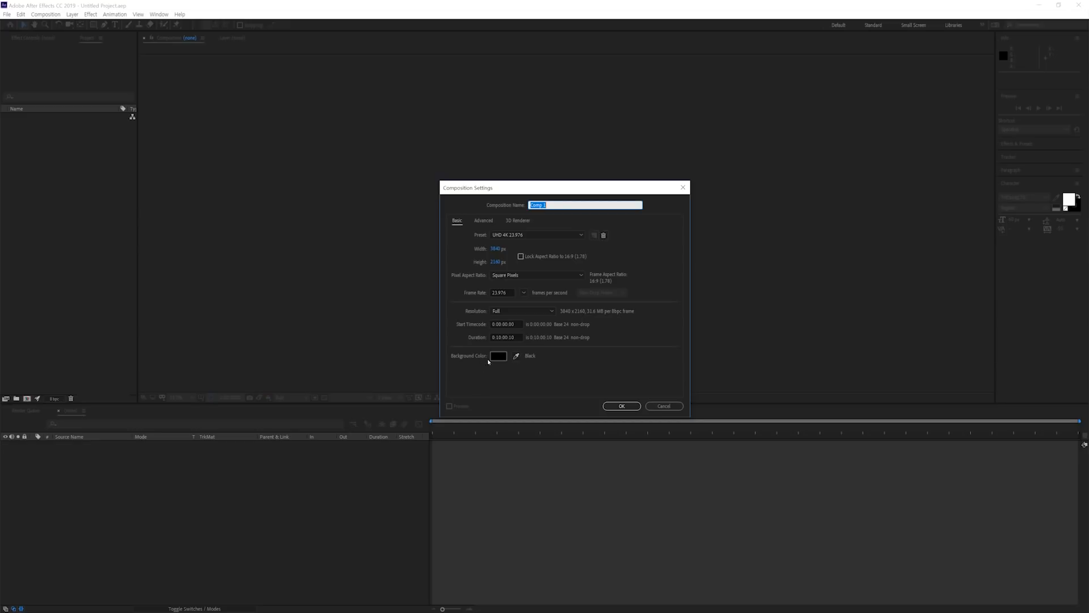
click(584, 381)
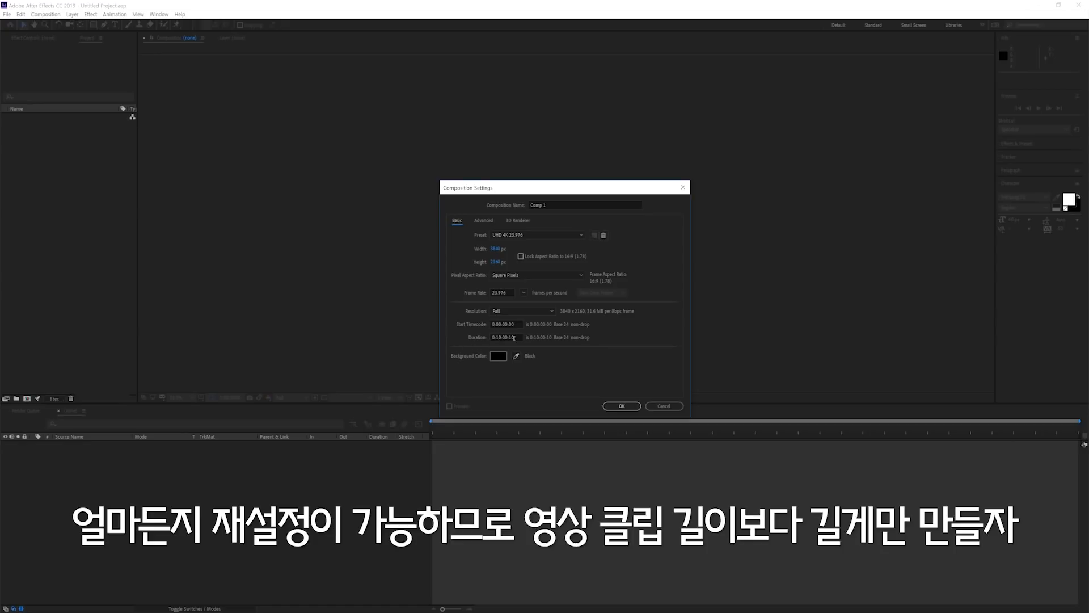
click(499, 336)
click(630, 407)
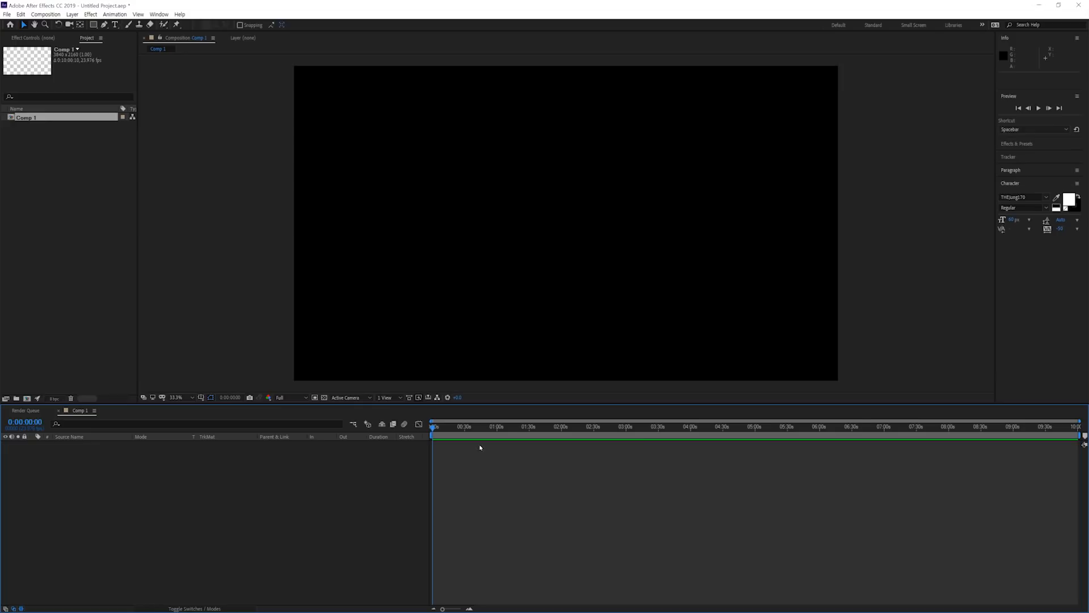
Paste the copied DJI_0126.MP4 clip as a layer at the start of the composition.
drag(456, 430, 385, 457)
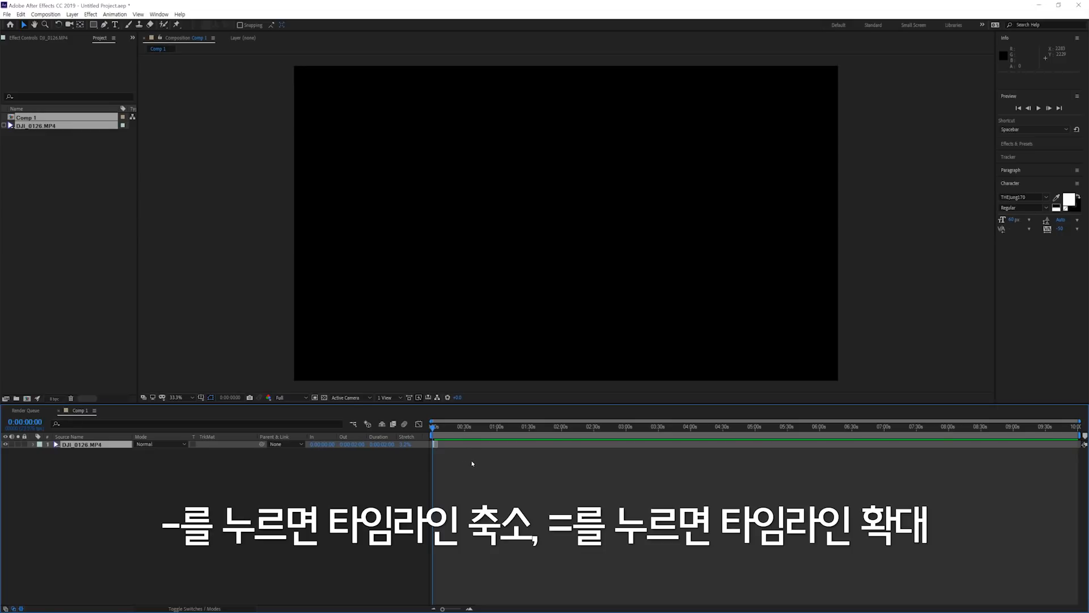
key(equal)
key(equal)
key(equal)
key(equal)
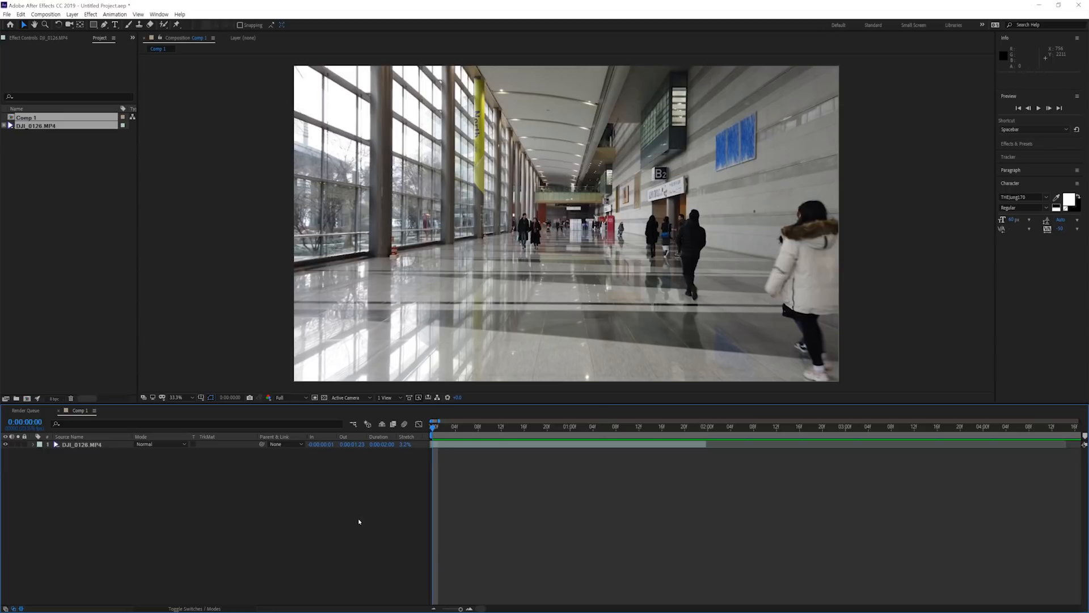
Add a new adjustment layer above the DJI_0126.MP4 layer in the composition.
right_click(366, 487)
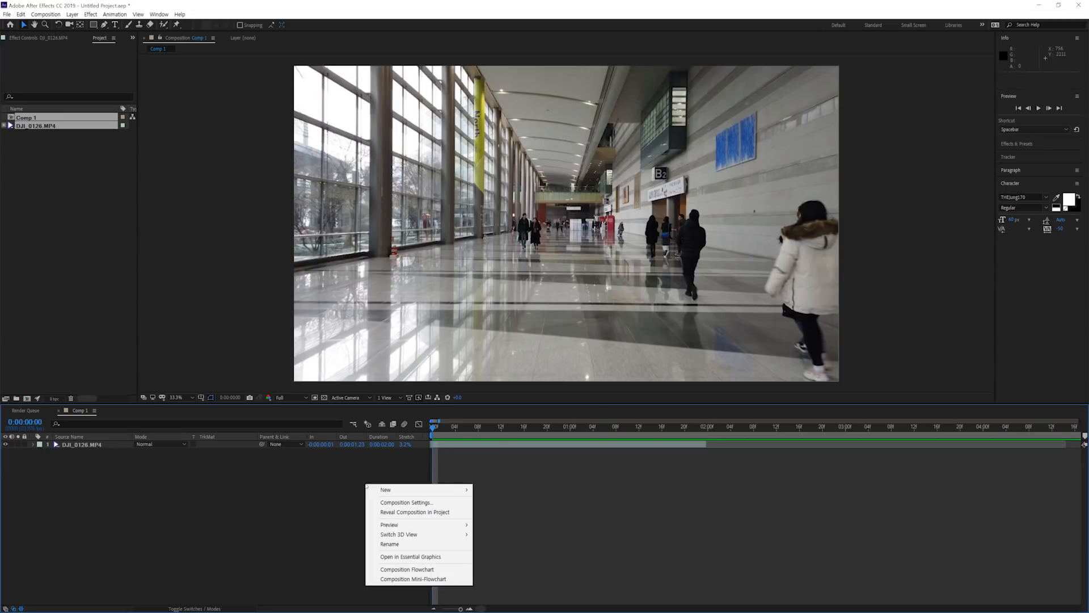
mouse_move(420, 489)
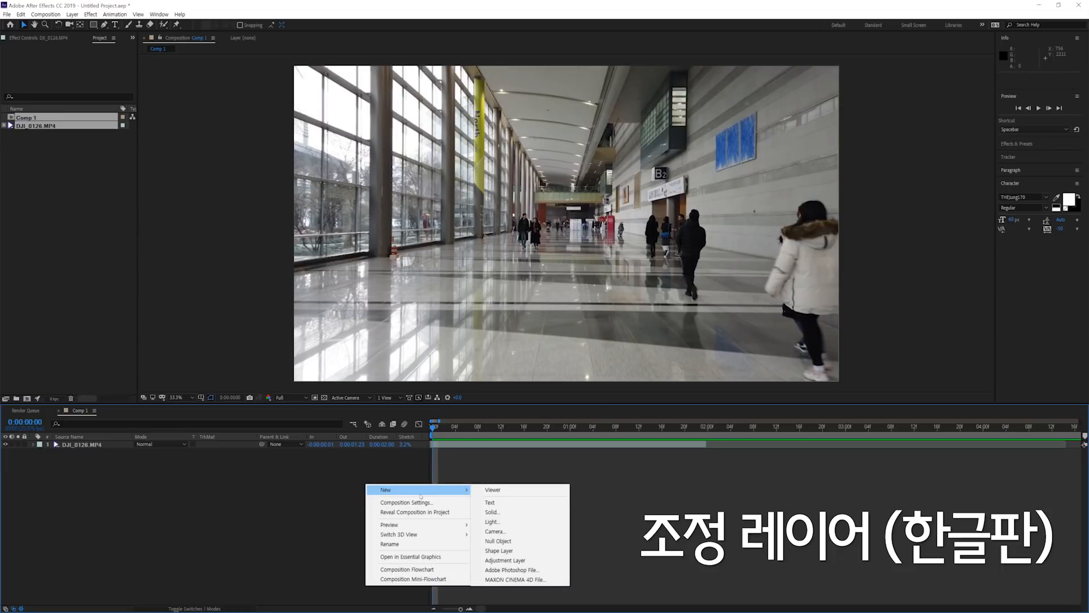
click(550, 562)
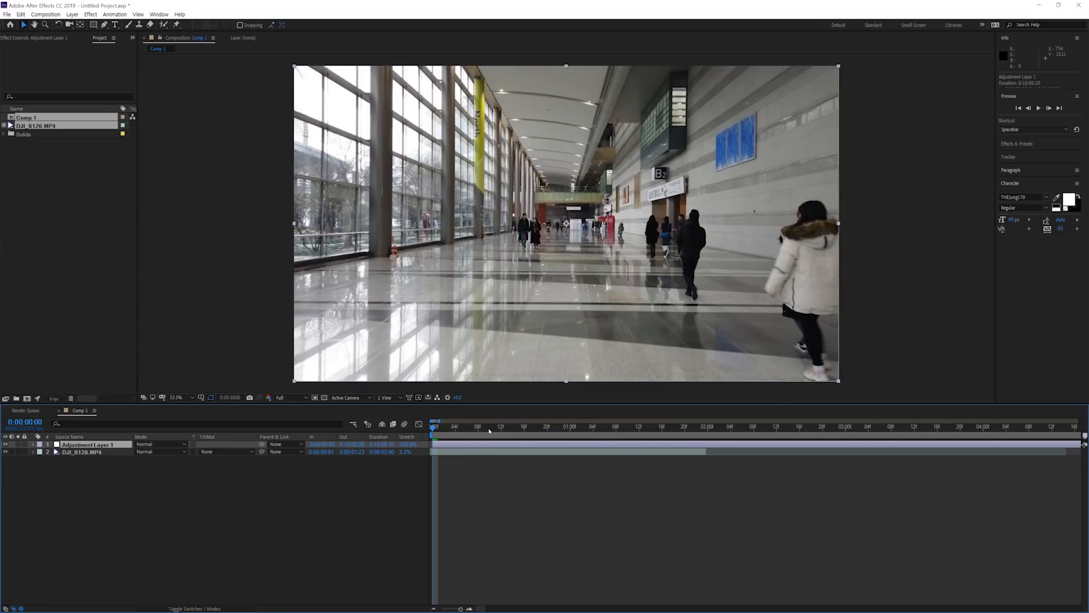
Search the effects for "motion" and apply CC Force Motion Blur to Adjustment Layer 1.
click(1045, 143)
text(motion)
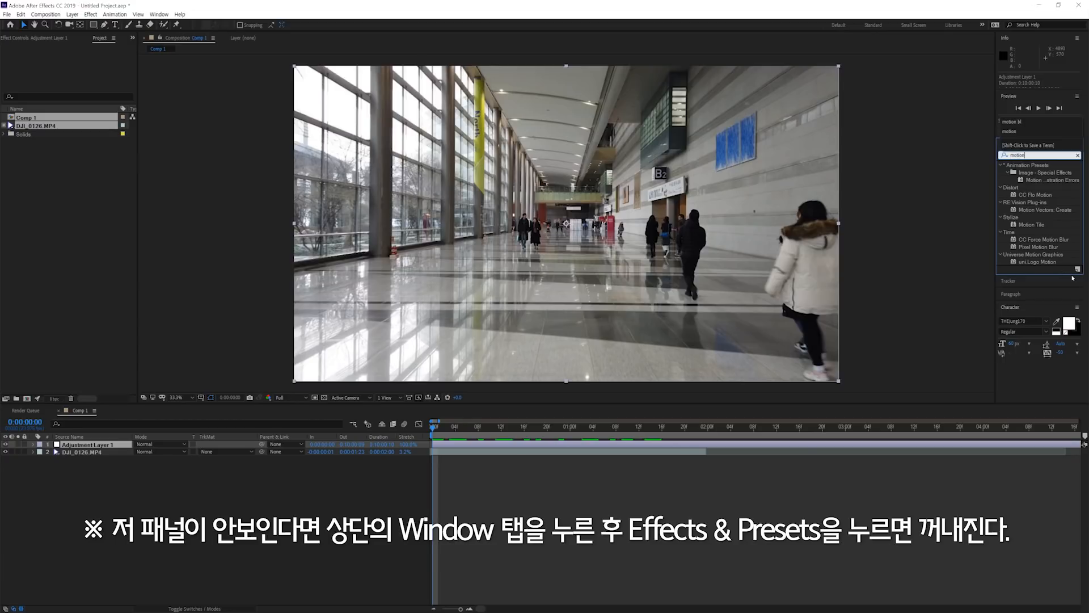
click(1066, 203)
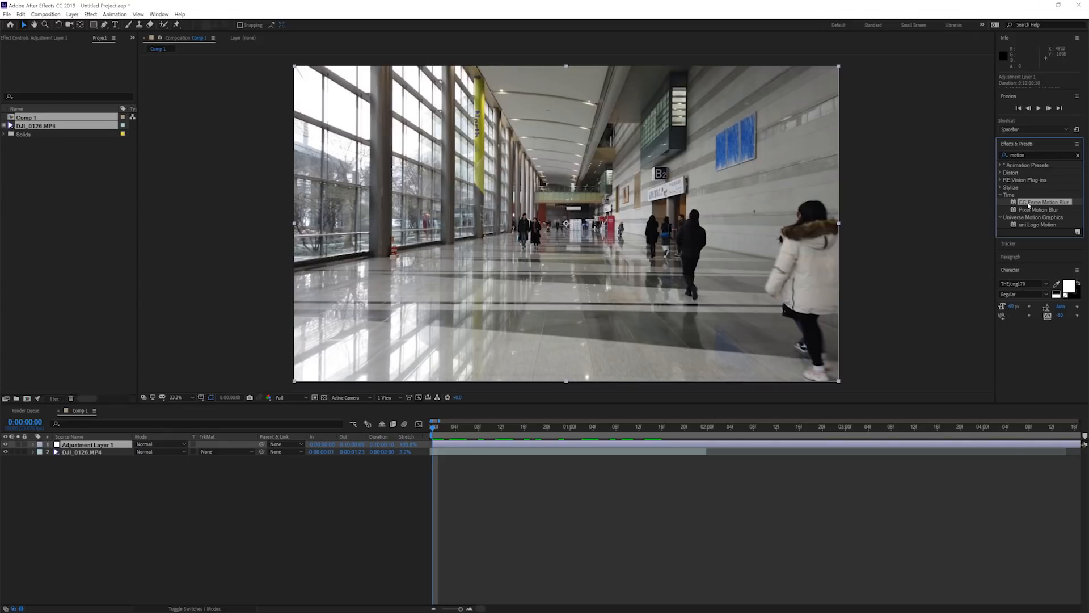
drag(1028, 206, 623, 455)
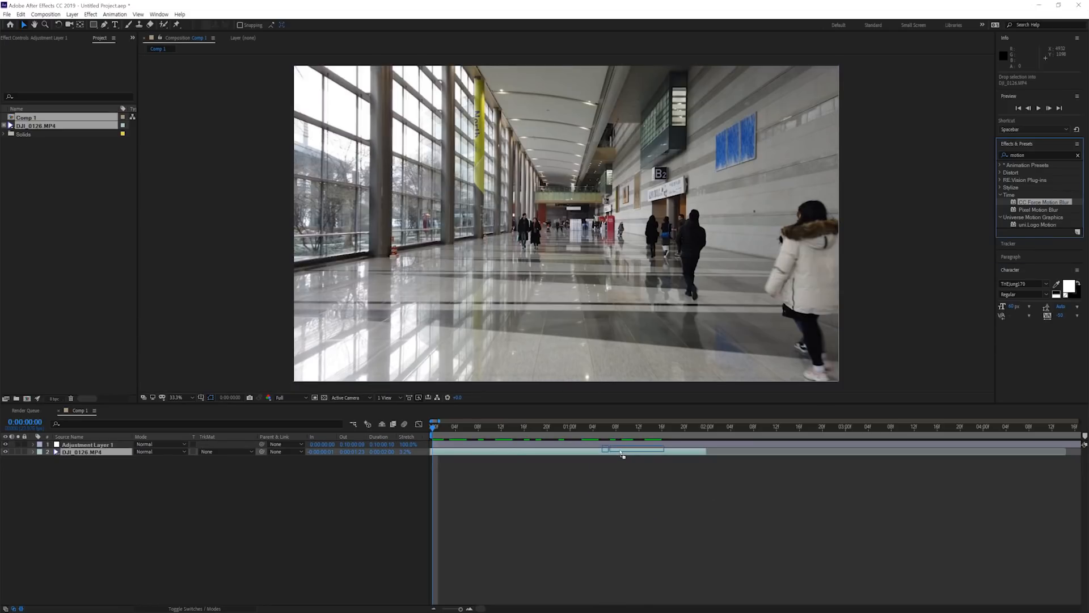
drag(622, 455, 623, 448)
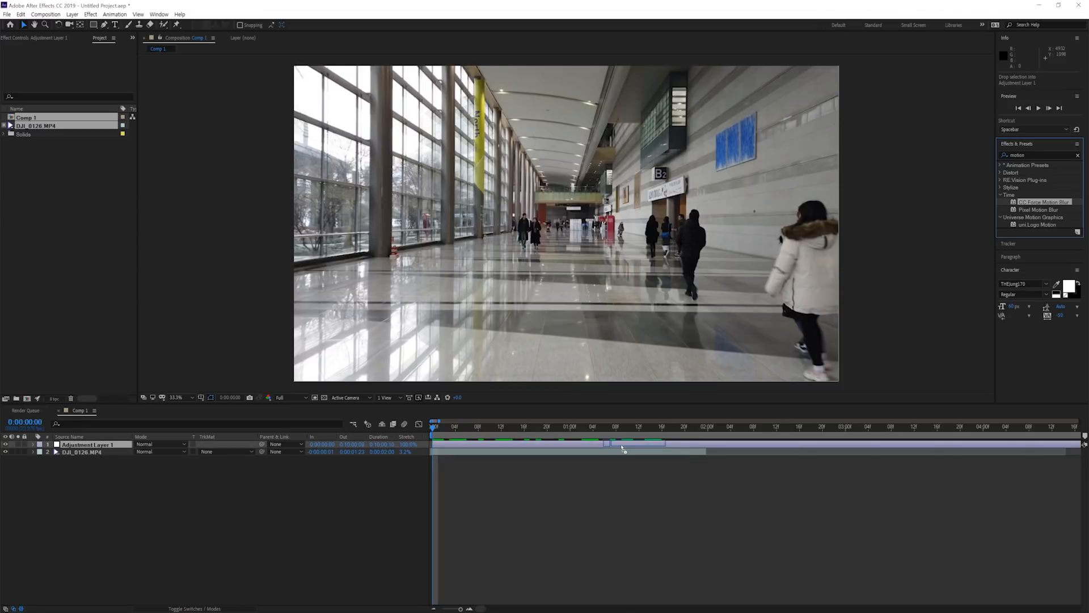
drag(623, 448, 624, 448)
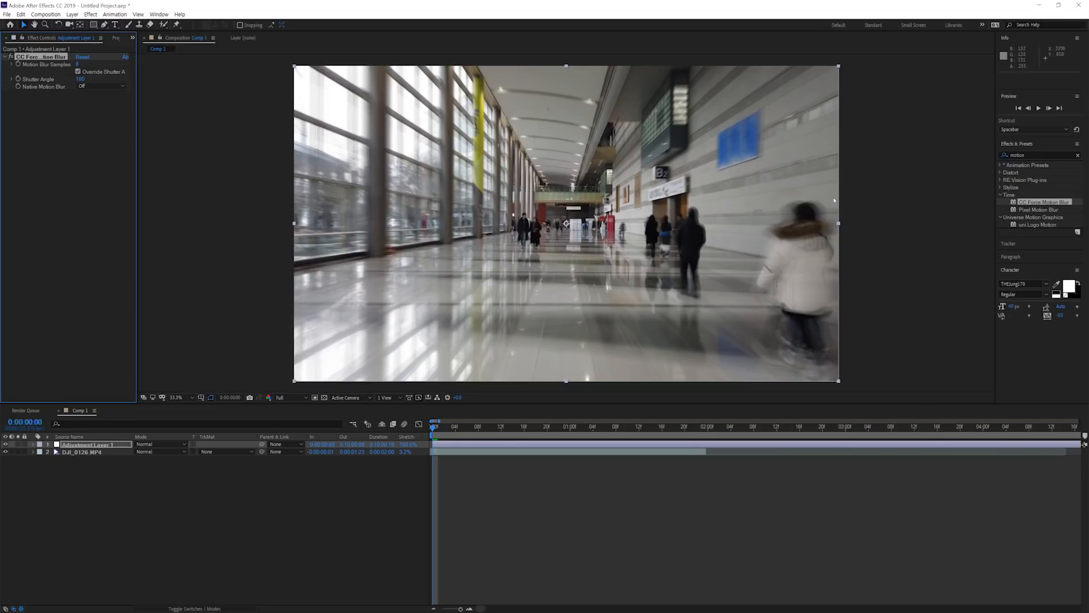
Check the motion blur at several points in the first two seconds of the composition.
click(533, 428)
click(599, 430)
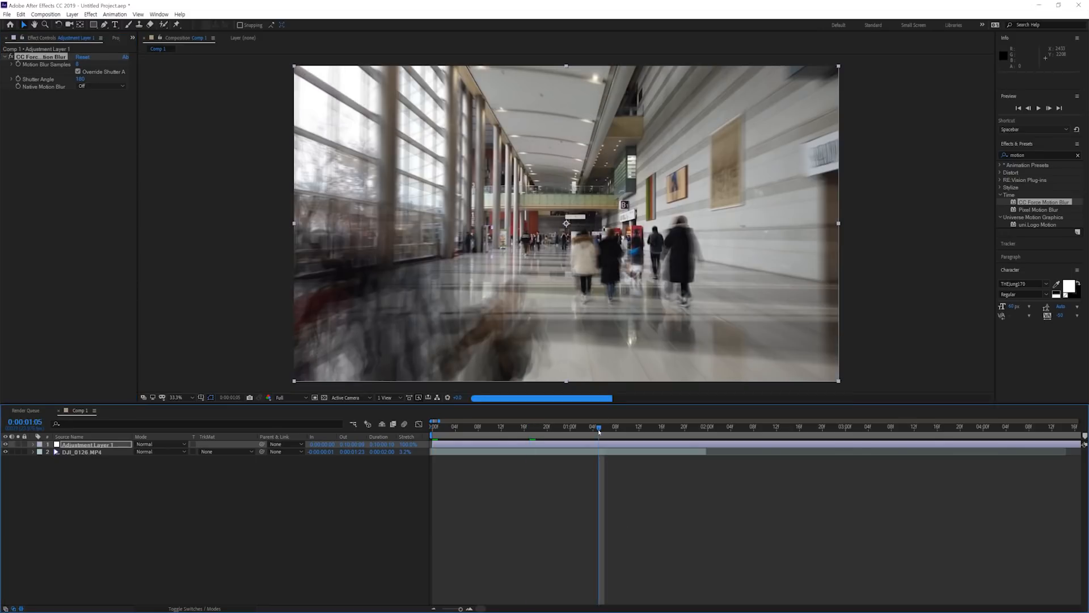
click(657, 435)
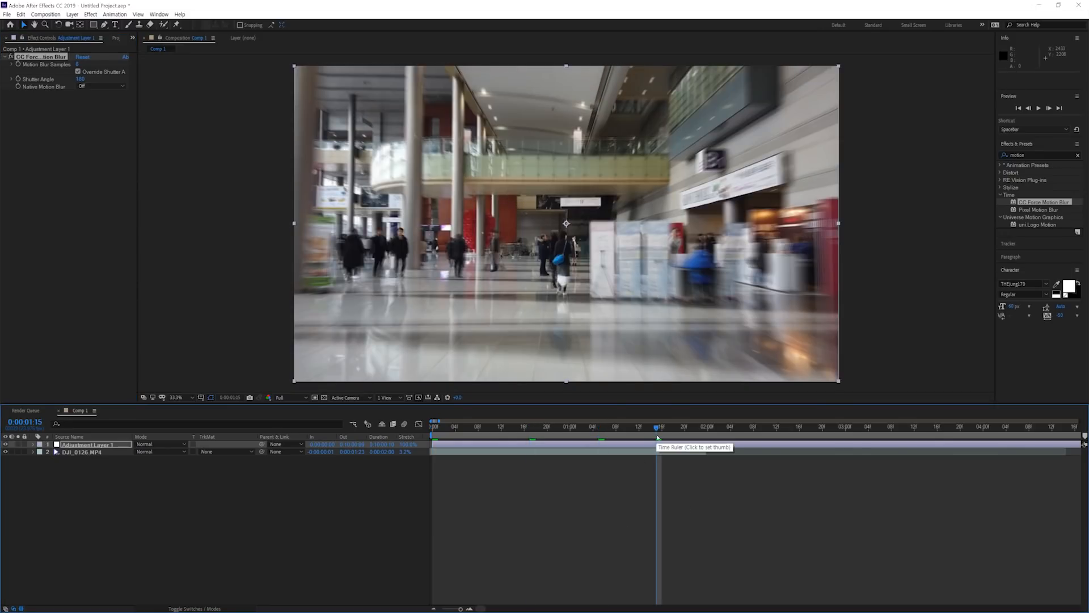
drag(660, 436, 652, 433)
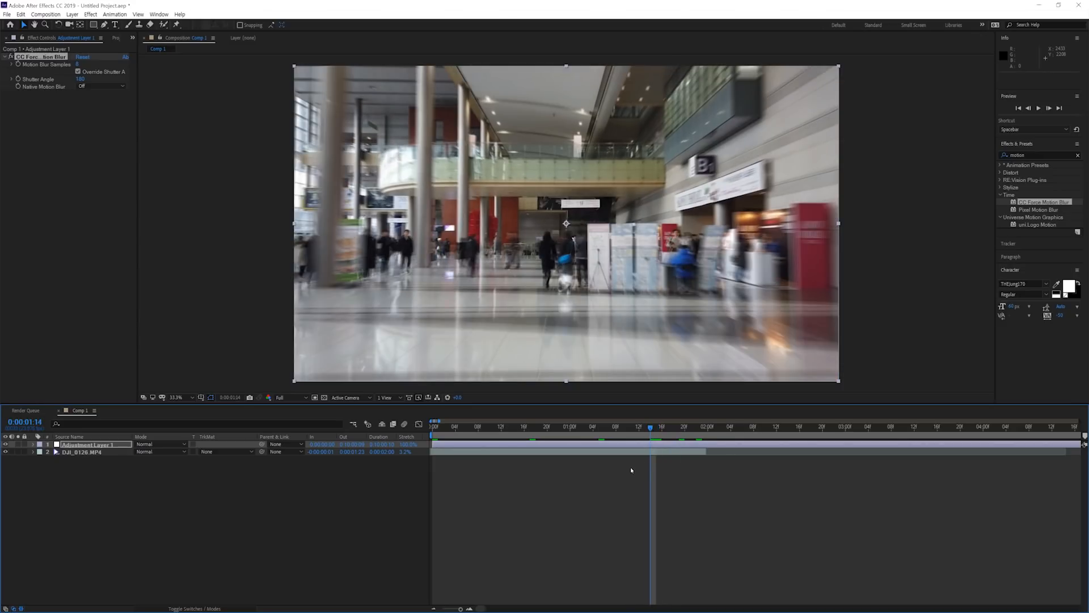
click(561, 429)
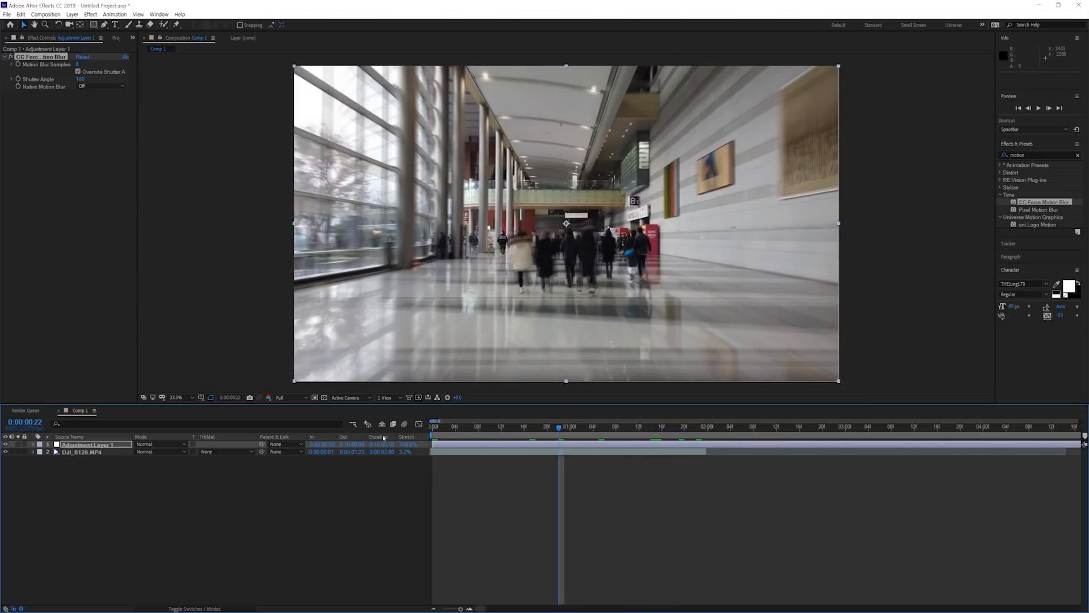
click(451, 438)
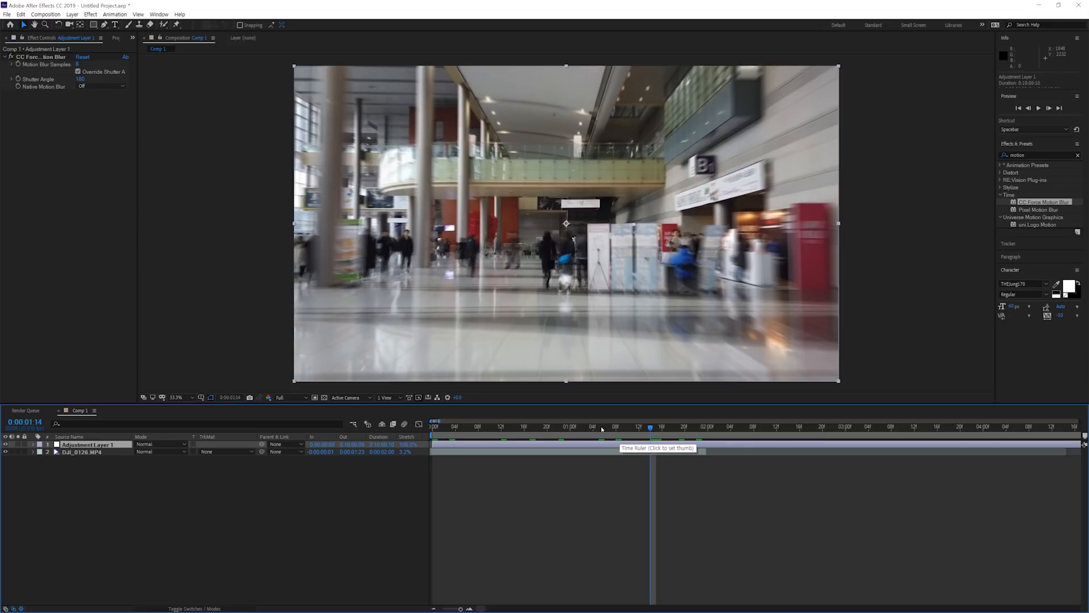
key(space)
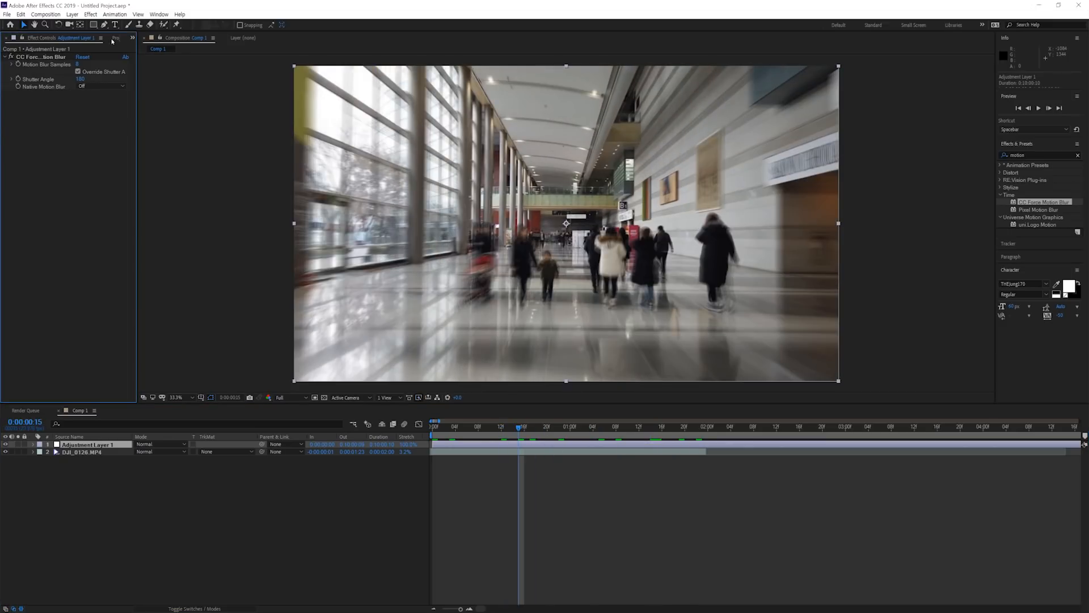
Bring up the effect controls of Adjustment Layer 1 and set Motion Blur Samples to 255.
key(ctrl+0)
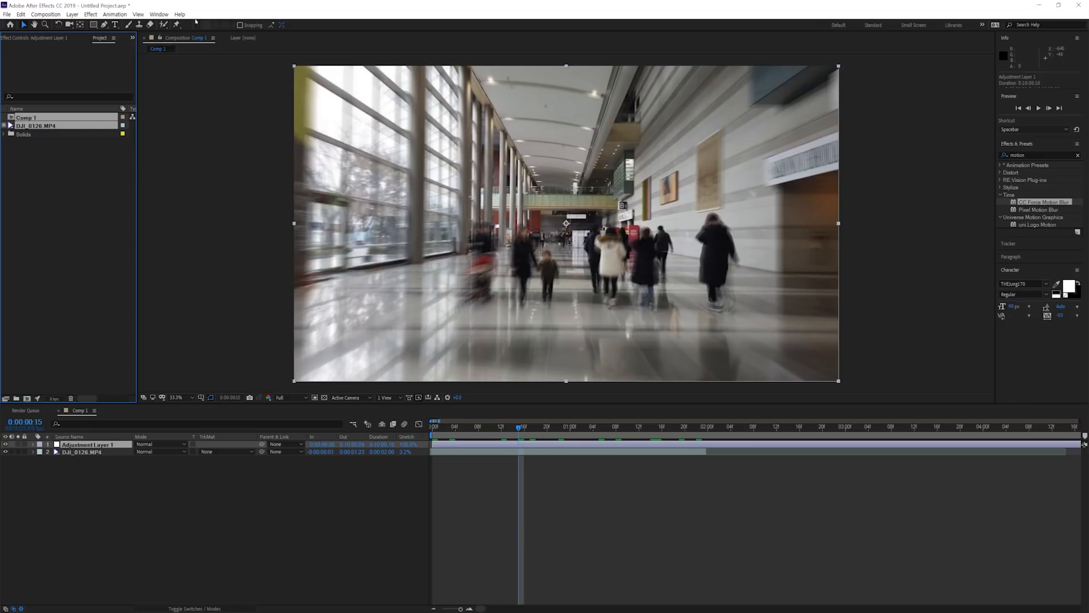
click(154, 14)
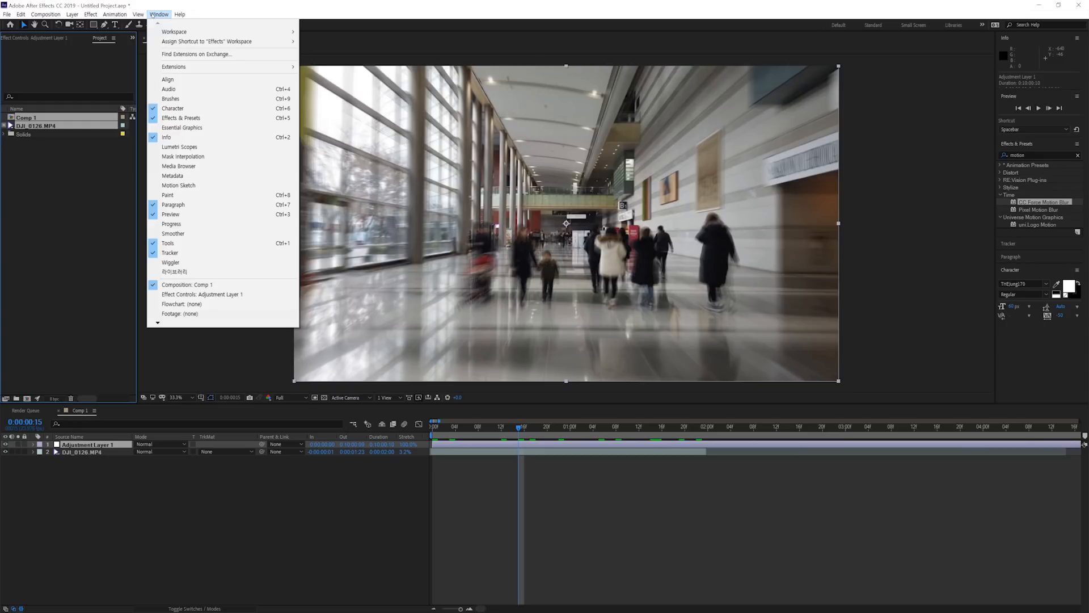
click(250, 294)
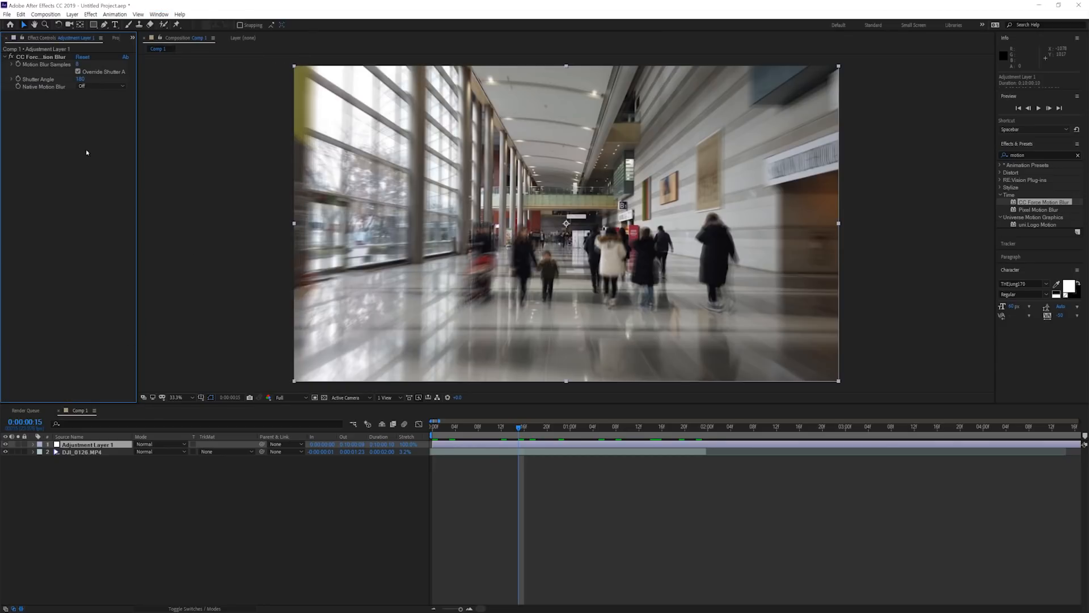
click(76, 60)
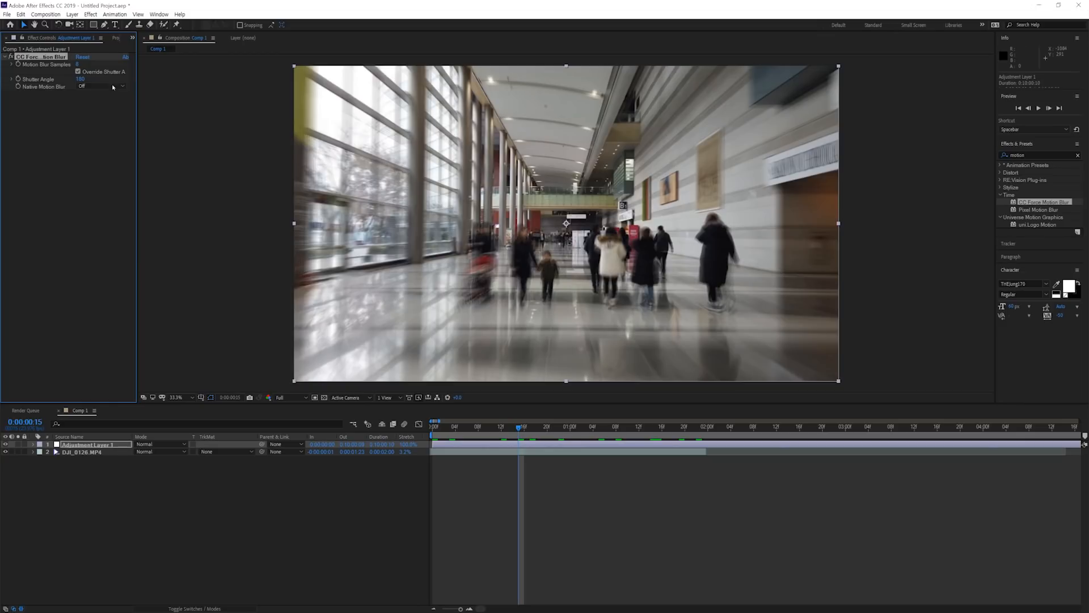
click(78, 64)
text(255)
key(Return)
click(79, 65)
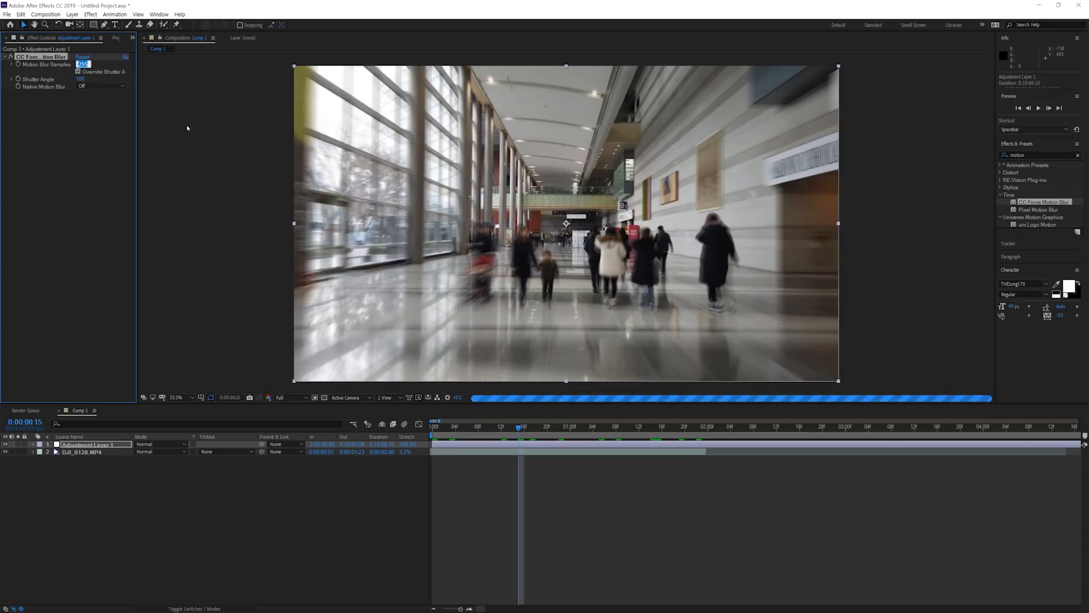
click(105, 108)
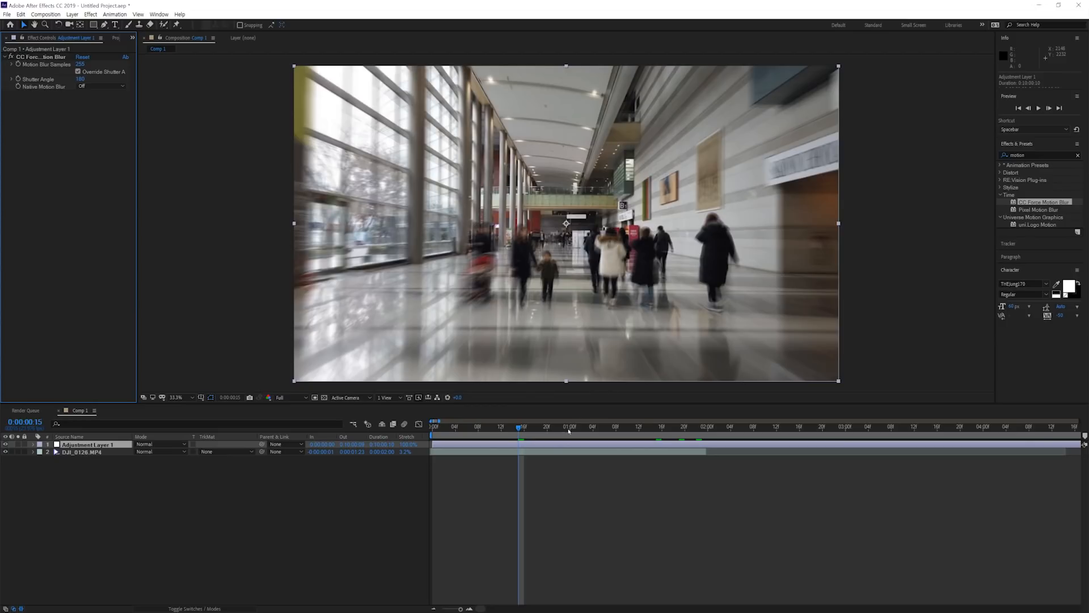
Preview how the composition plays with the increased number of motion blur samples.
key(space)
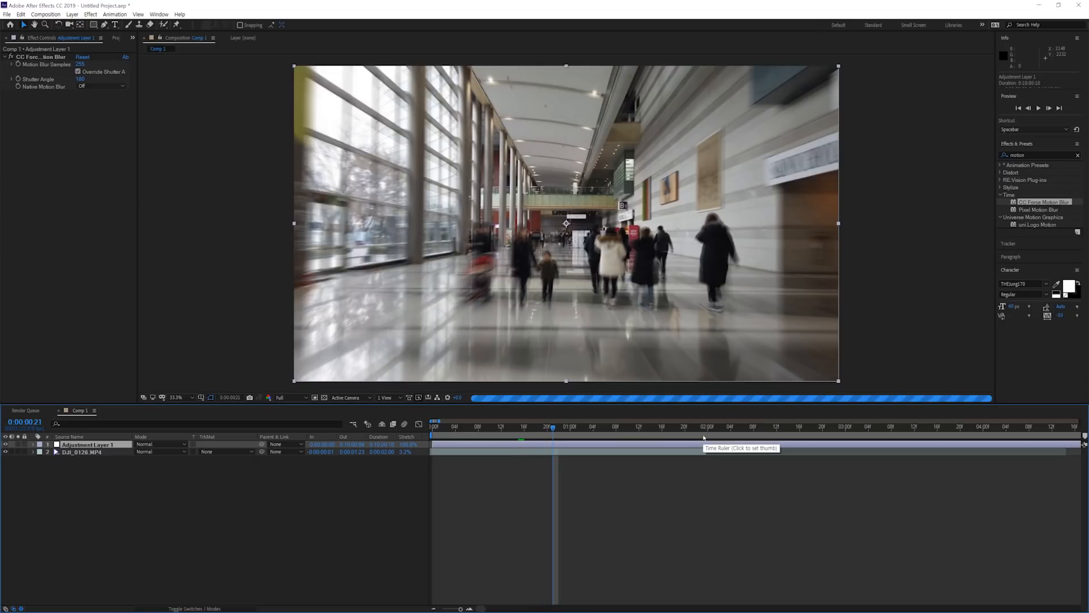
key(space)
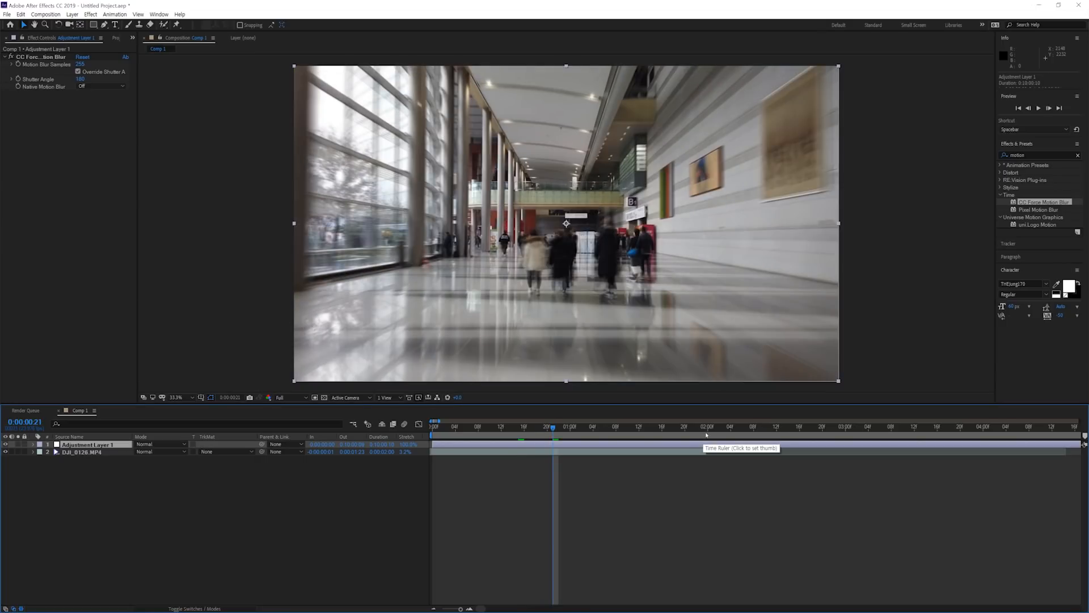
click(652, 438)
key(space)
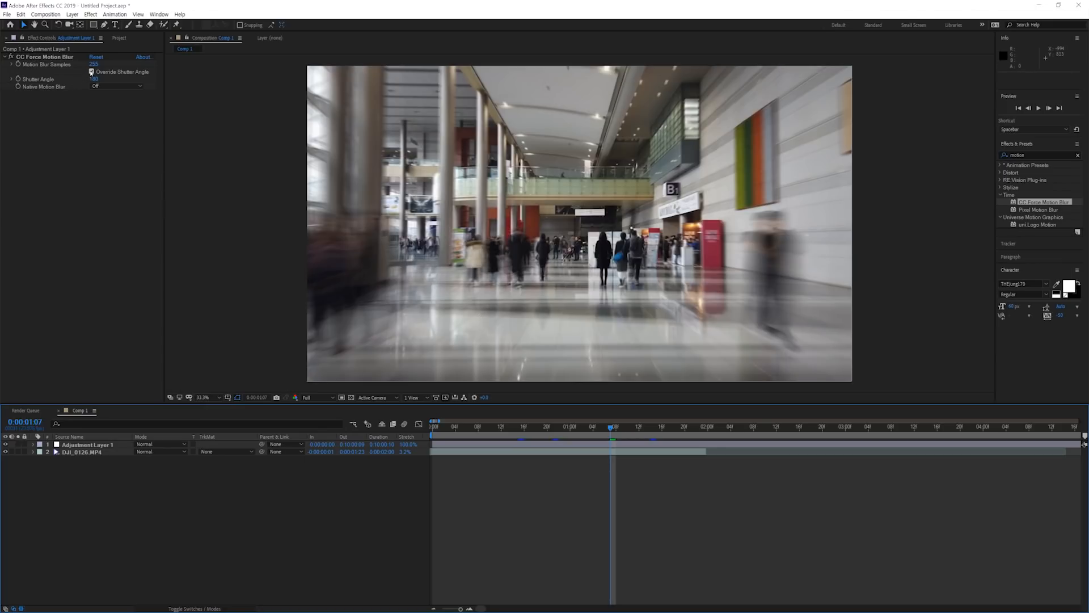
Keep Override Shutter Angle enabled for CC Force Motion Blur and set the Shutter Angle to 500.
click(91, 72)
click(92, 72)
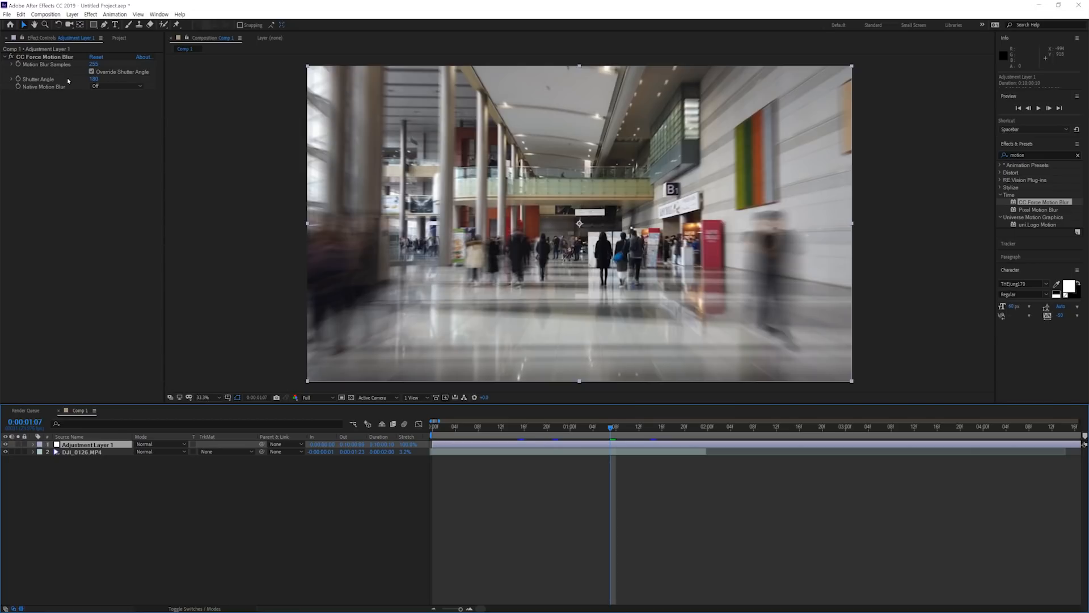
click(94, 80)
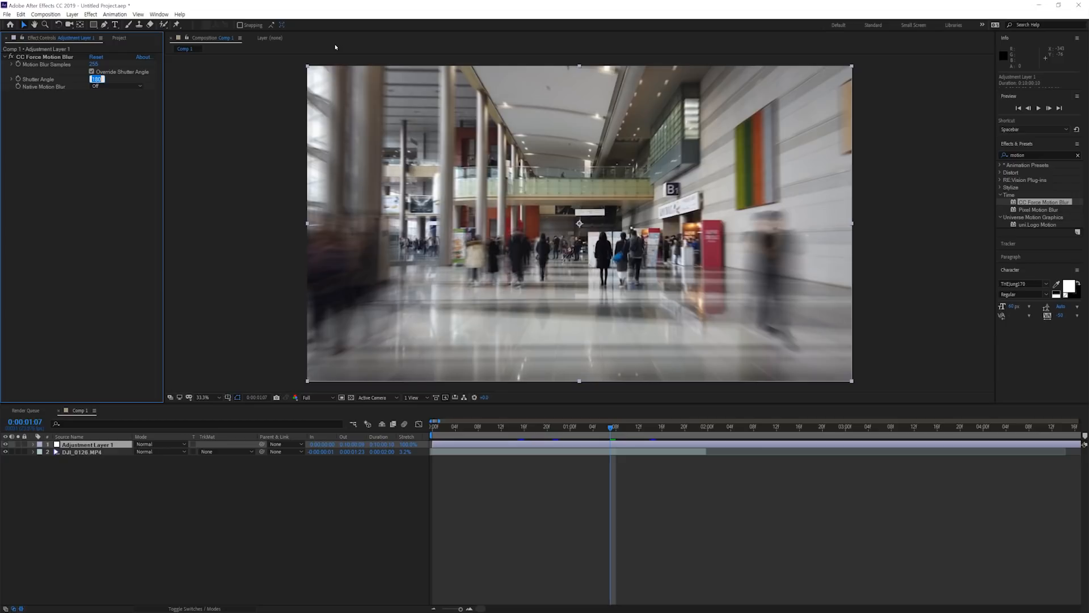
text(500)
key(Return)
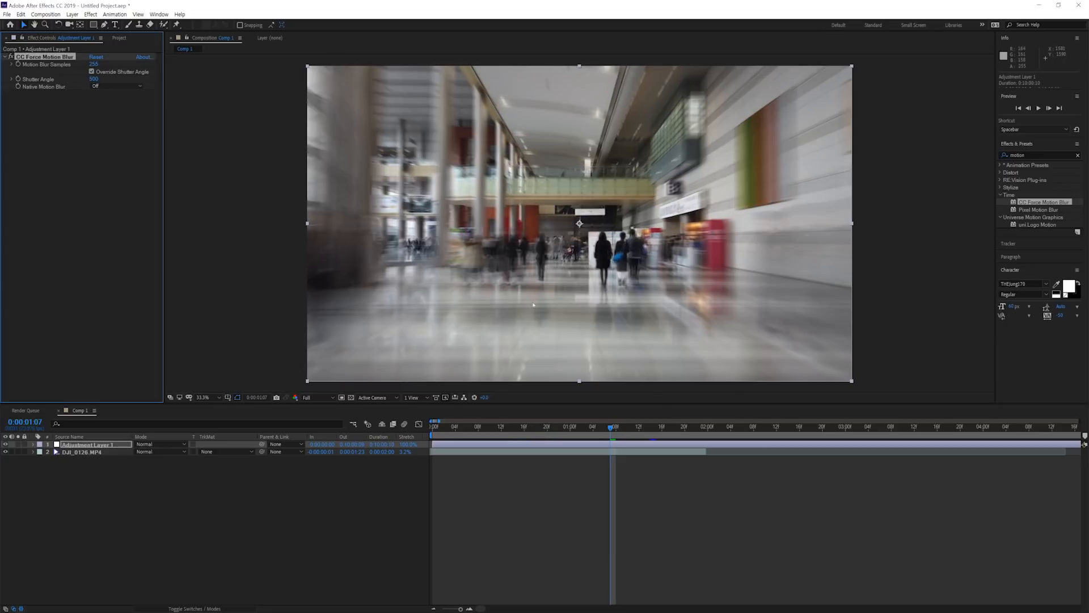
Preview the wider shutter angle by playing the composition from its start.
click(514, 429)
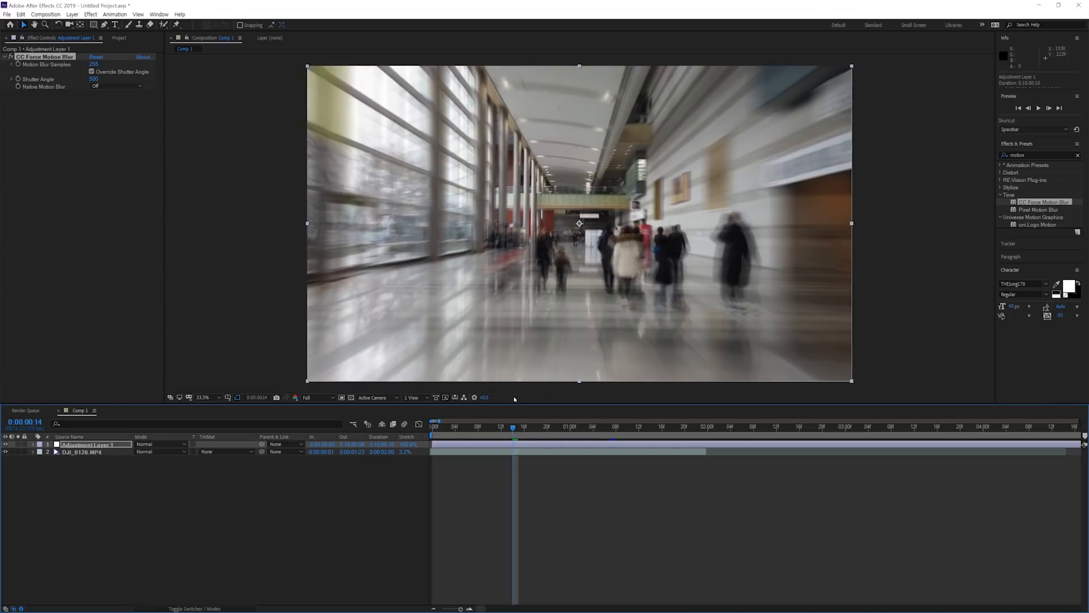
drag(514, 429, 444, 432)
click(534, 463)
key(space)
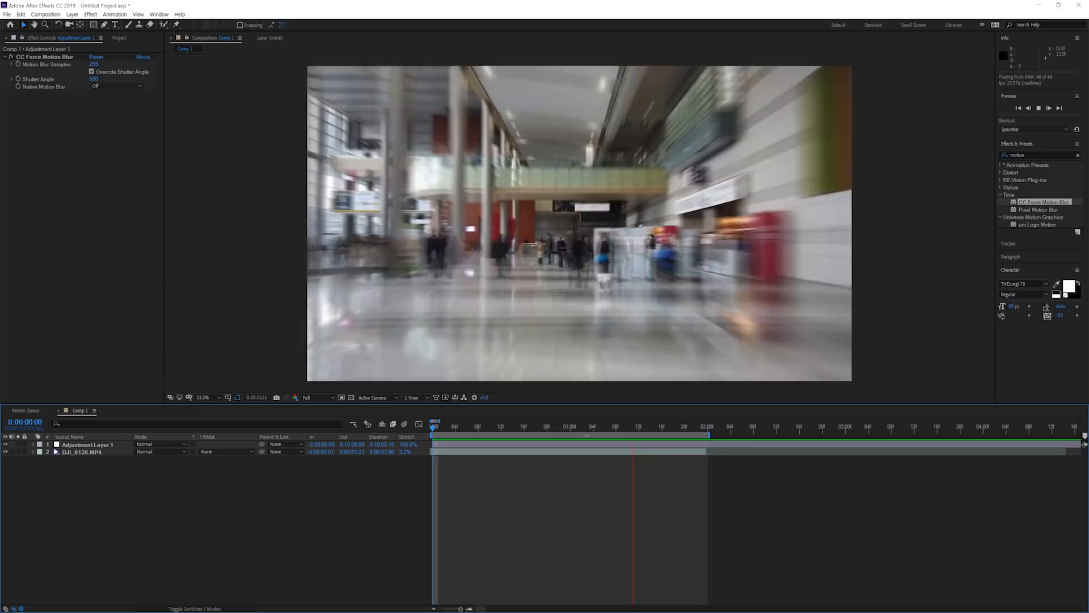
key(space)
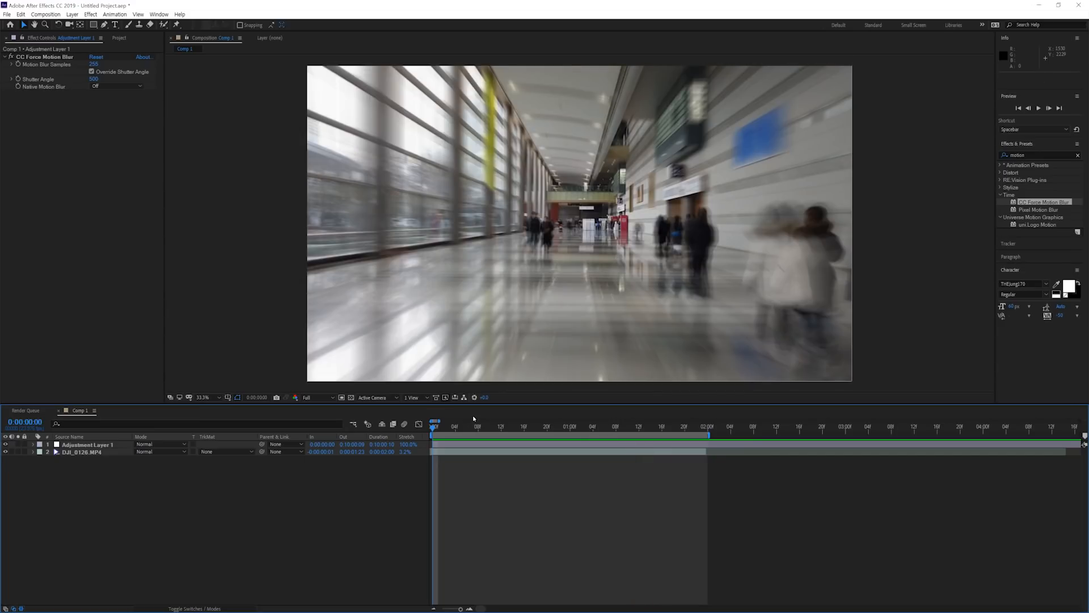
Set the work area to end at 0:00:02:00, where the footage stops, and trim the composition to it.
drag(435, 429, 708, 436)
mouse_move(709, 436)
mouse_down()
mouse_move(751, 451)
mouse_move(714, 441)
mouse_up()
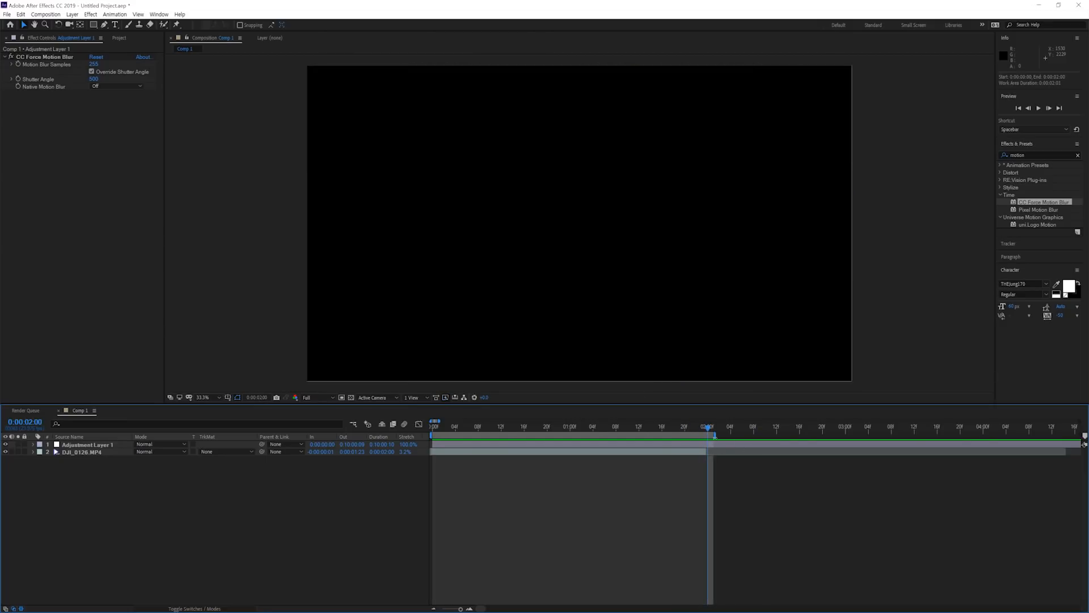
right_click(714, 436)
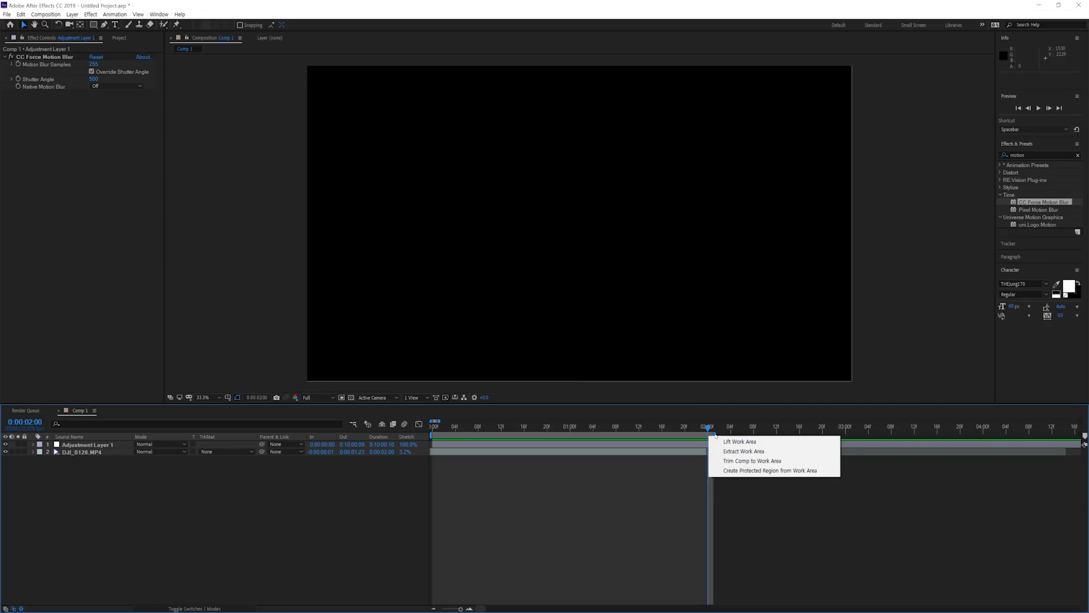
click(796, 464)
Play and scrub through the trimmed composition to review the motion-blurred hyperlapse.
key(space)
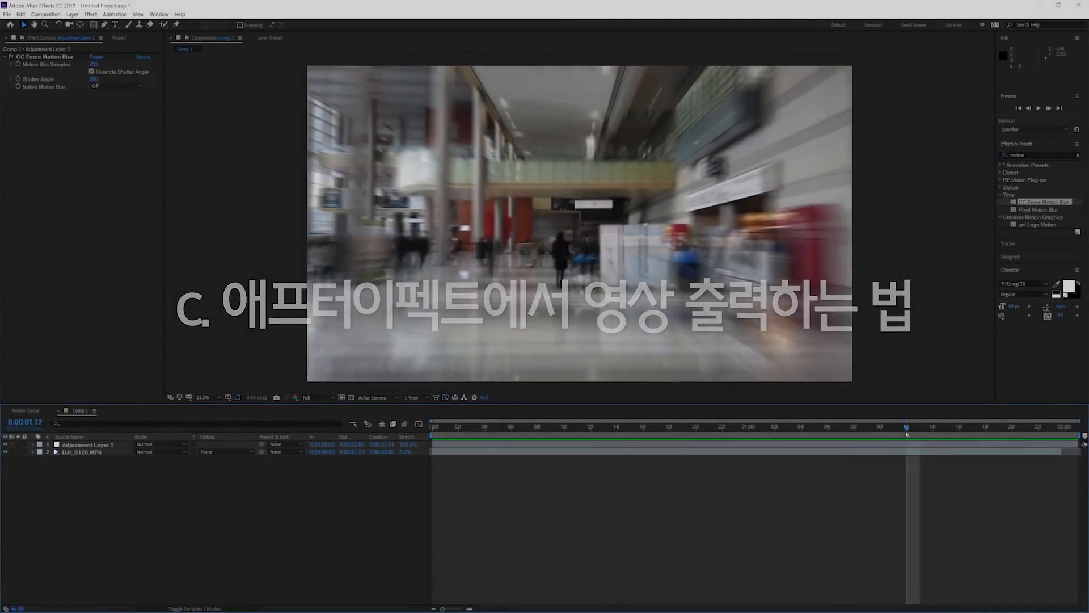
drag(906, 434, 418, 423)
click(578, 426)
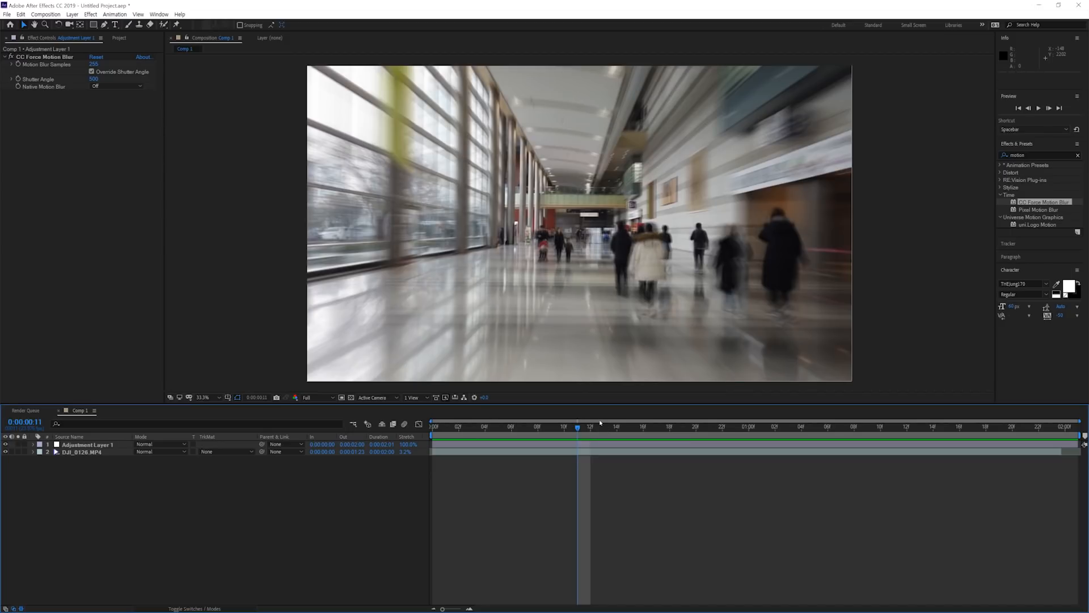
key(space)
key(space)
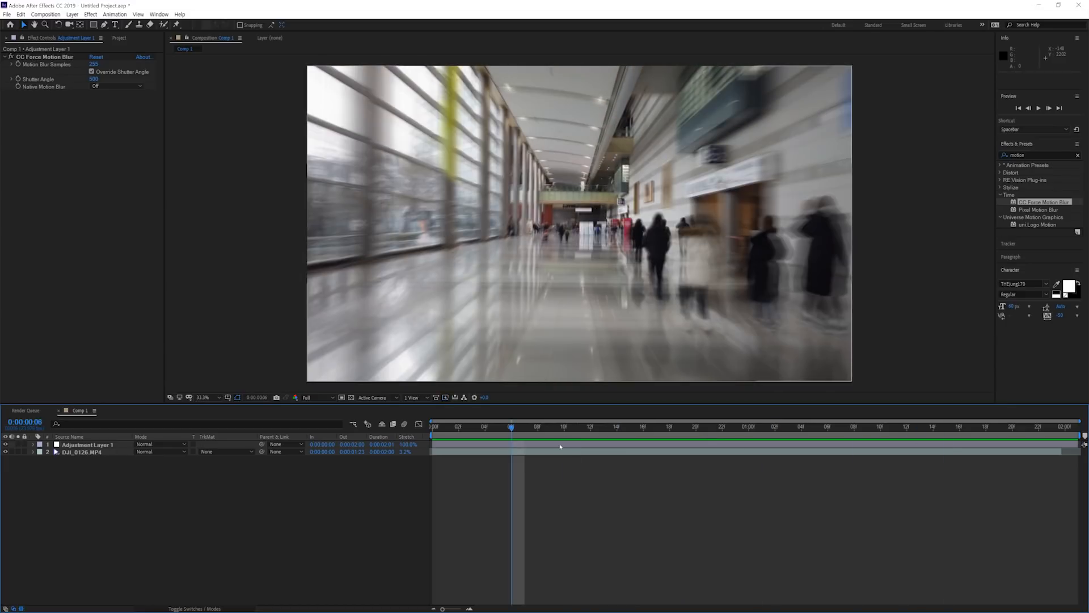
drag(568, 429, 622, 453)
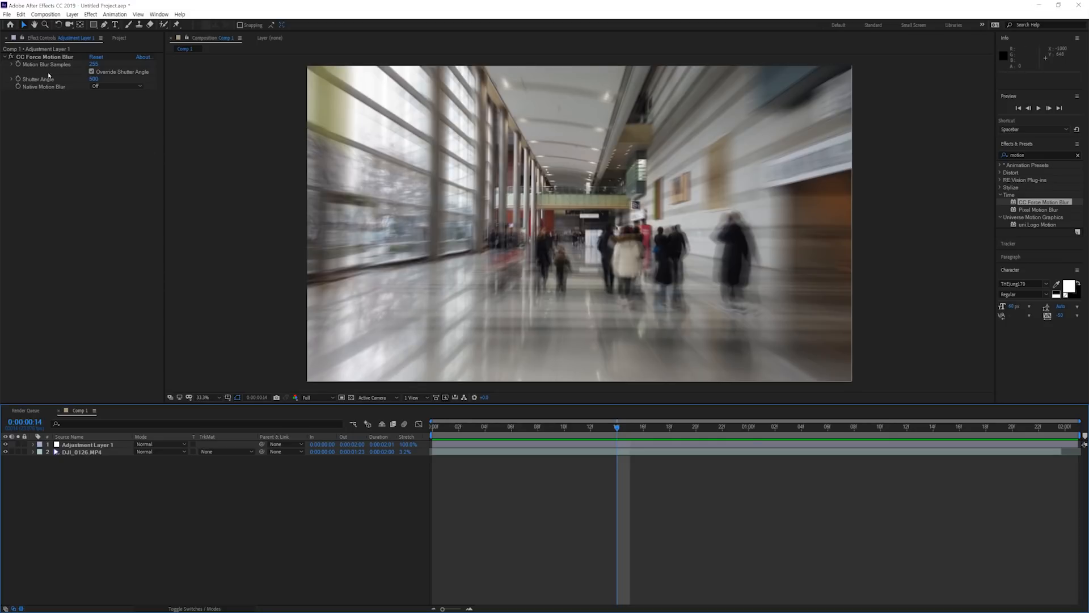
Add the composition to the Adobe Media Encoder queue and set its QuickTime preset to Apple ProRes 422.
click(42, 16)
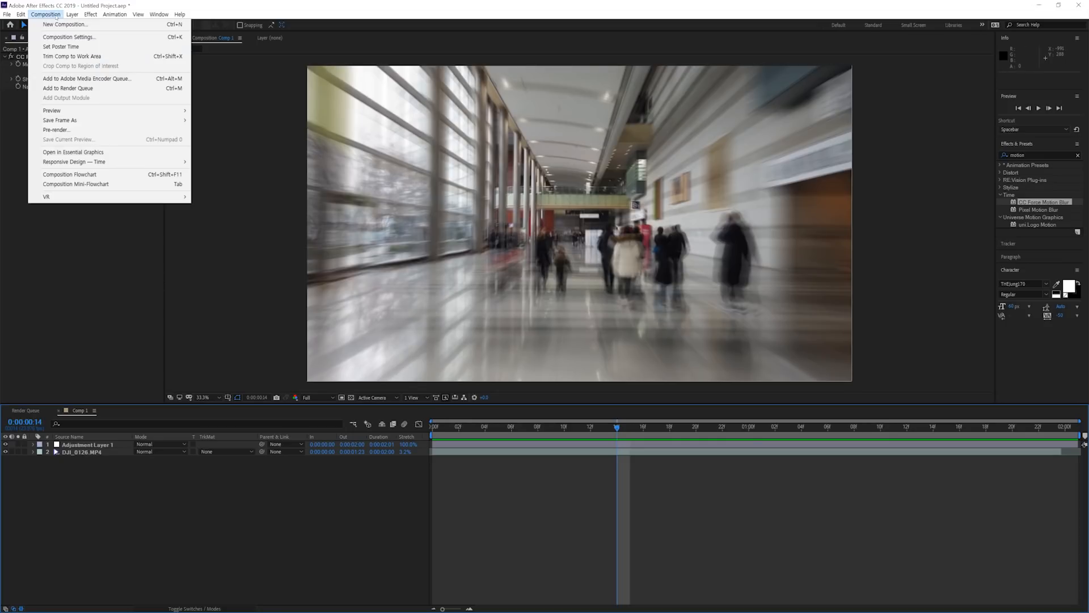
click(139, 81)
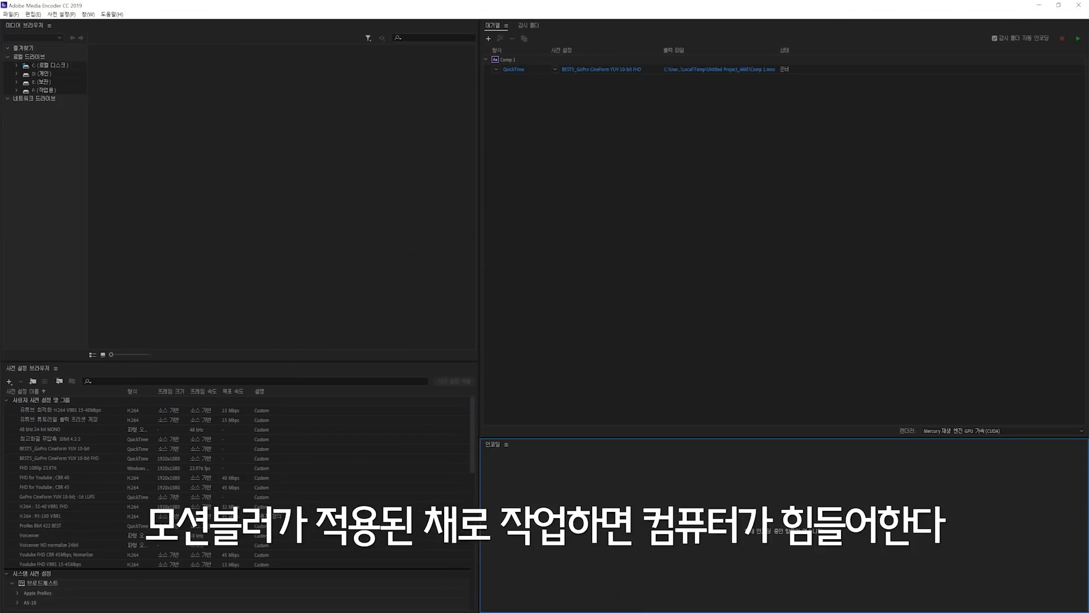
click(550, 75)
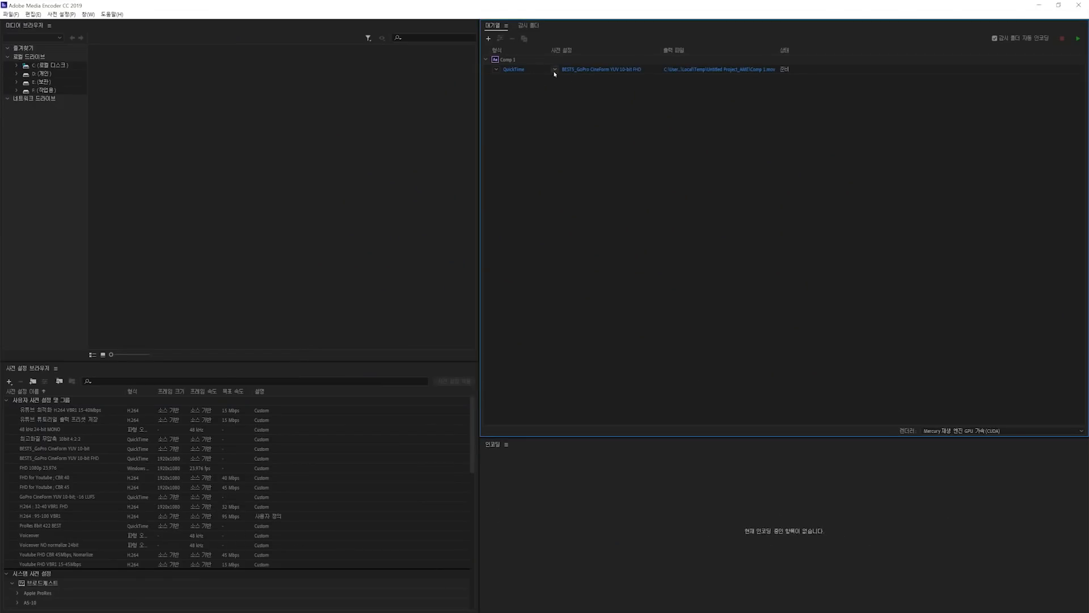
click(555, 70)
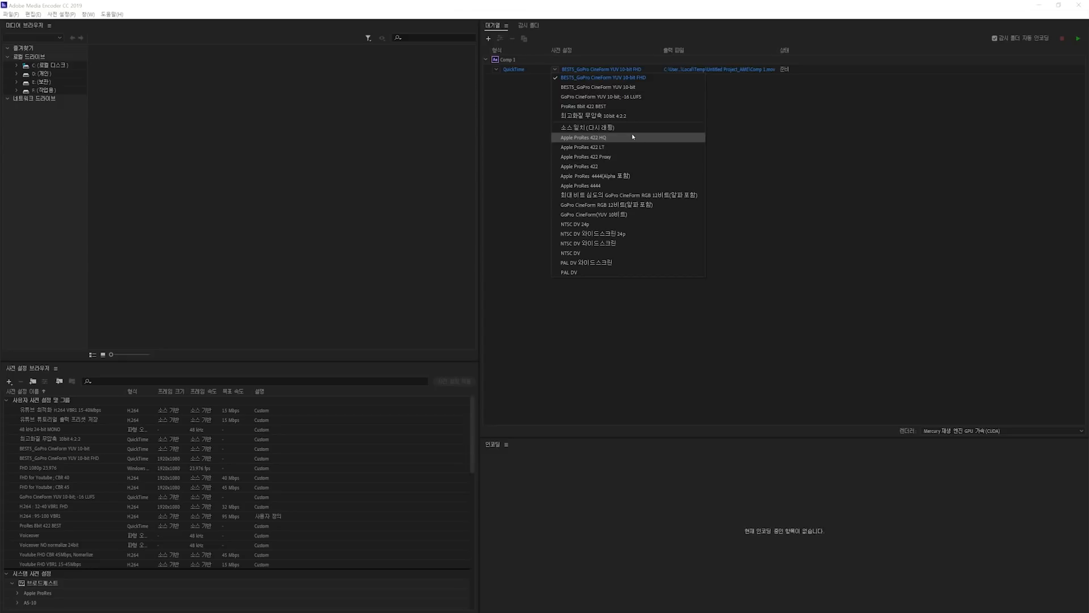
click(627, 166)
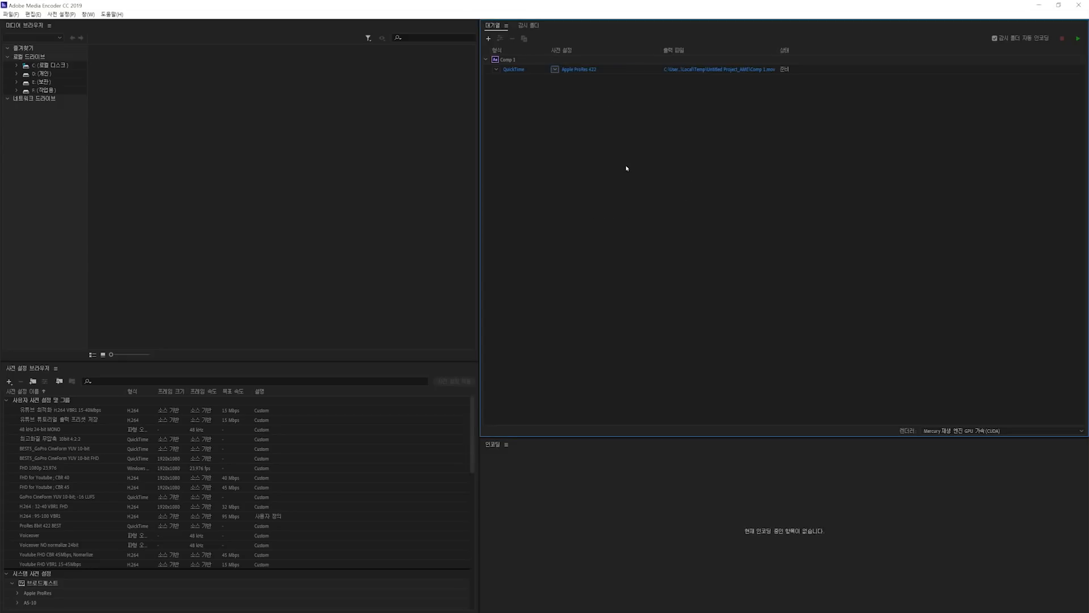
In the export settings, switch the preset to GoPro CineForm (YUV 10-bit), raise the quality to 5 and enable maximum render quality.
click(583, 69)
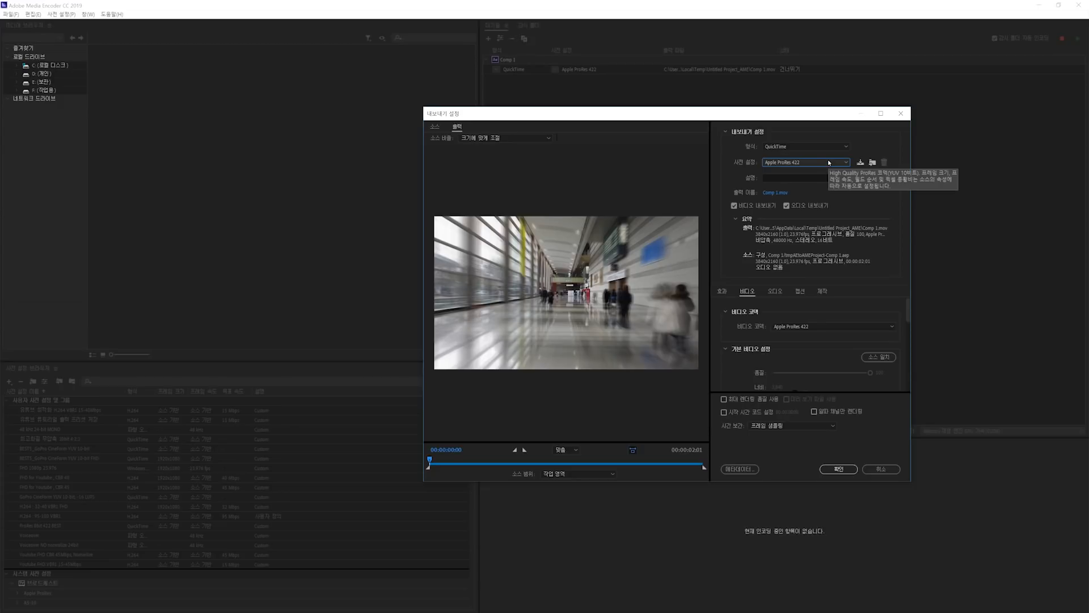
click(809, 161)
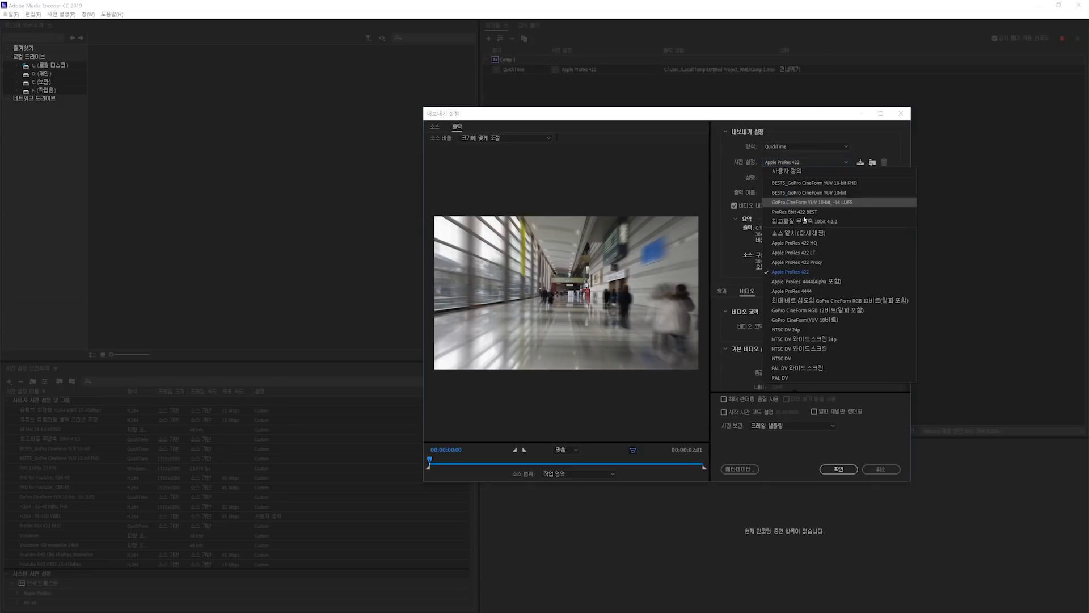
click(849, 321)
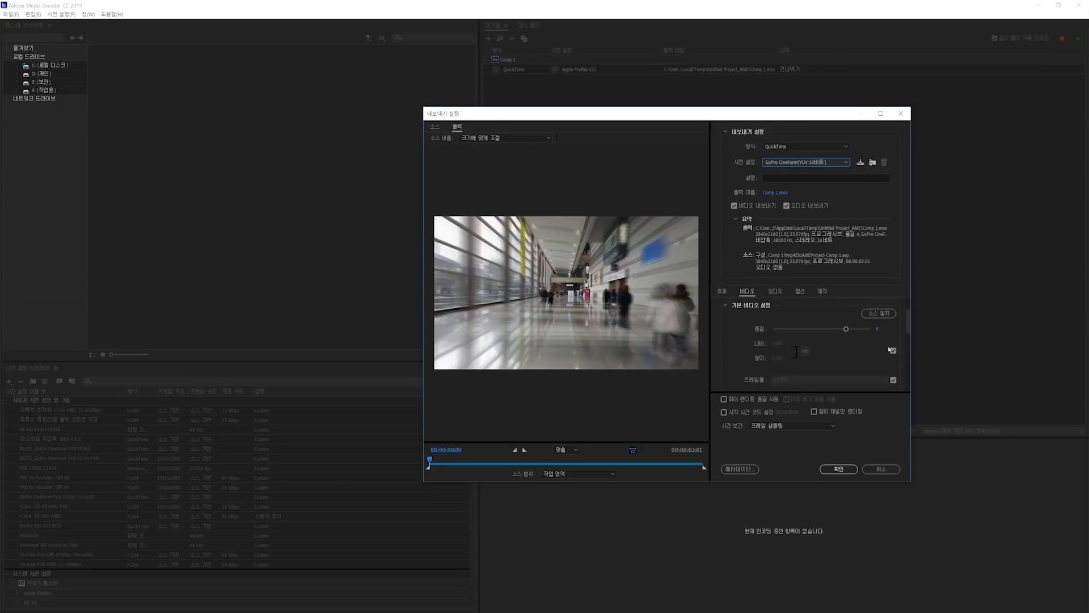
click(846, 330)
mouse_move(907, 322)
mouse_down()
mouse_move(904, 396)
mouse_move(908, 342)
mouse_up()
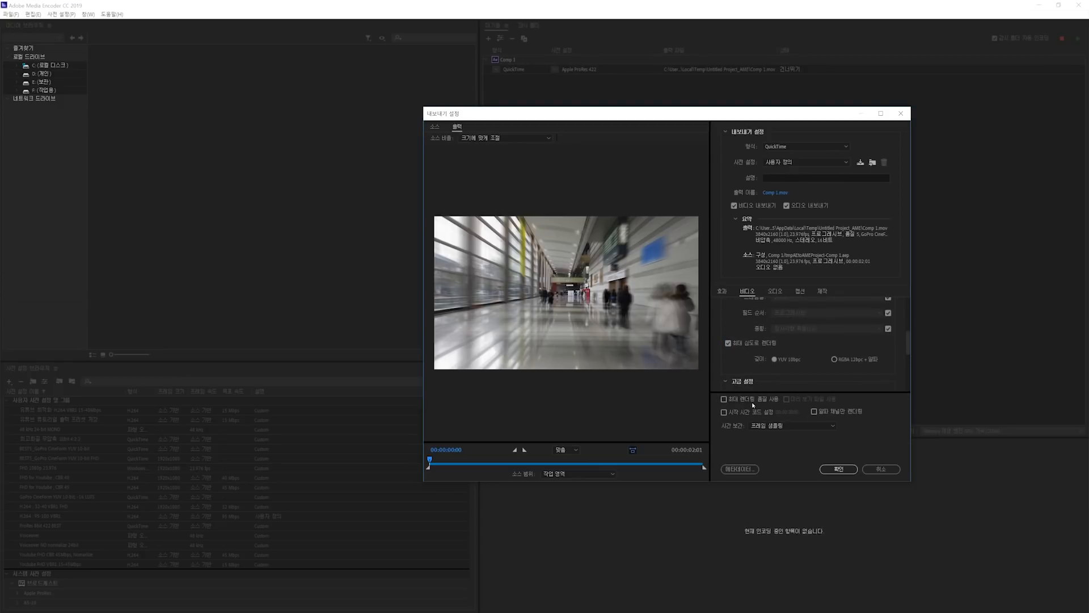
scroll(906, 345, down, 5)
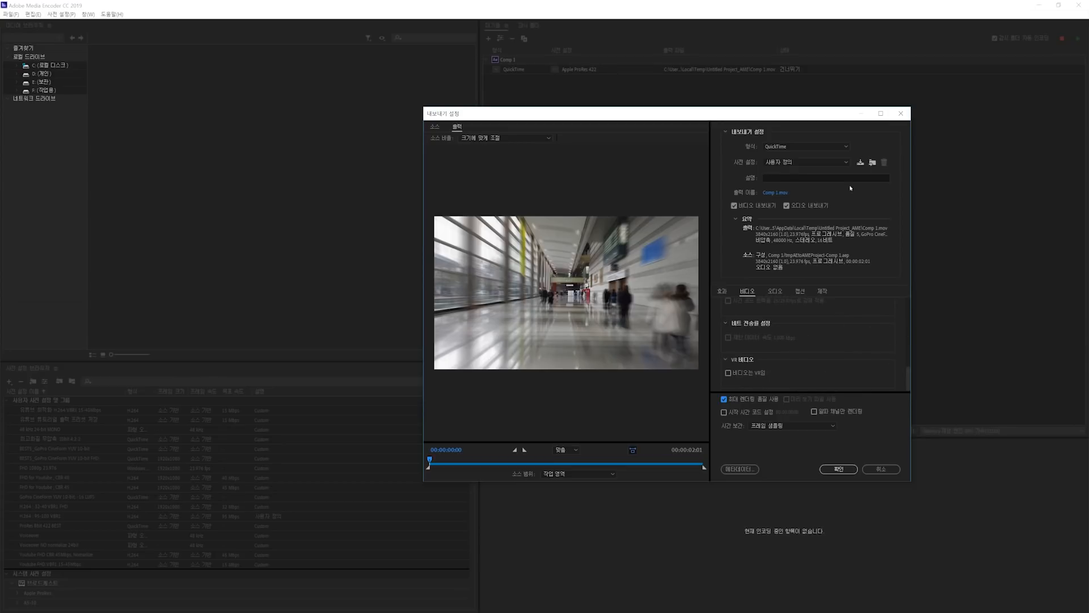
Save the export settings as a preset named 고프로시네폼 4K 베스트 and apply it to the queued composition.
click(860, 162)
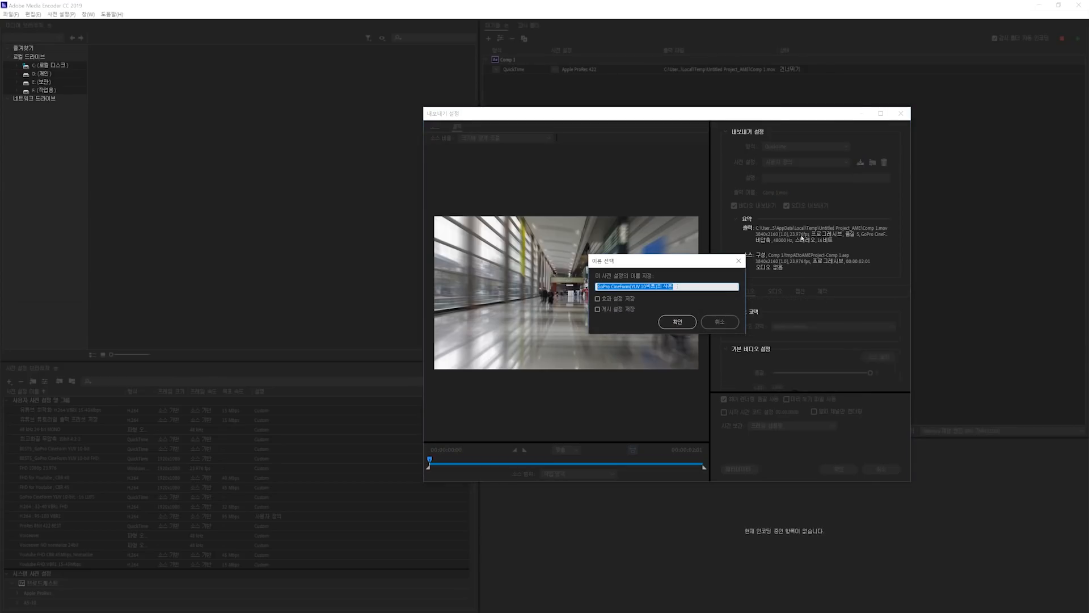
key(Return)
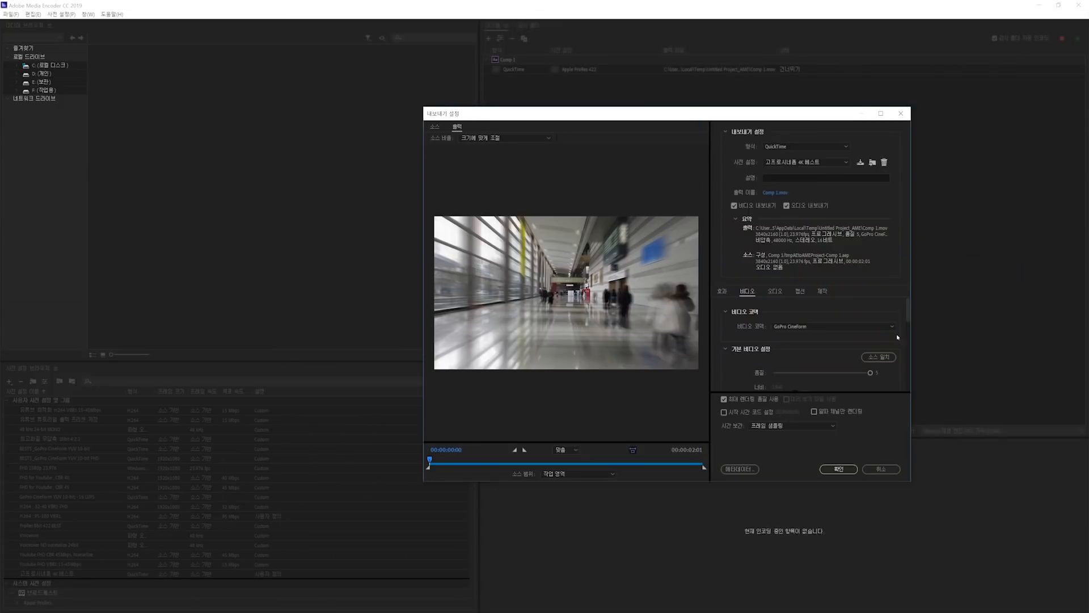
click(839, 469)
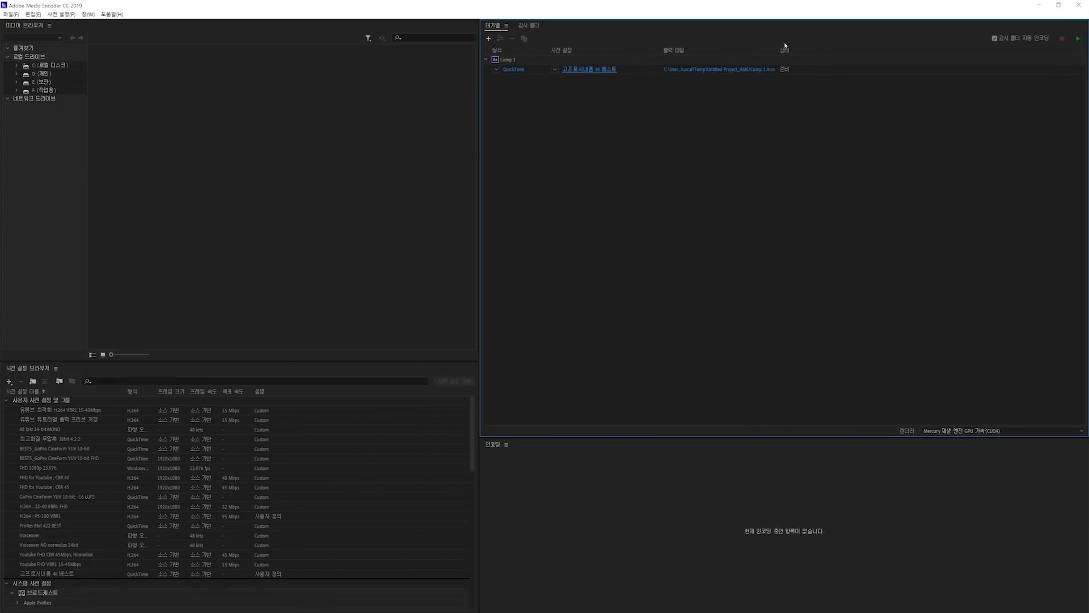
Set the output file to Comp 1 on the desktop and start encoding the queue.
click(711, 71)
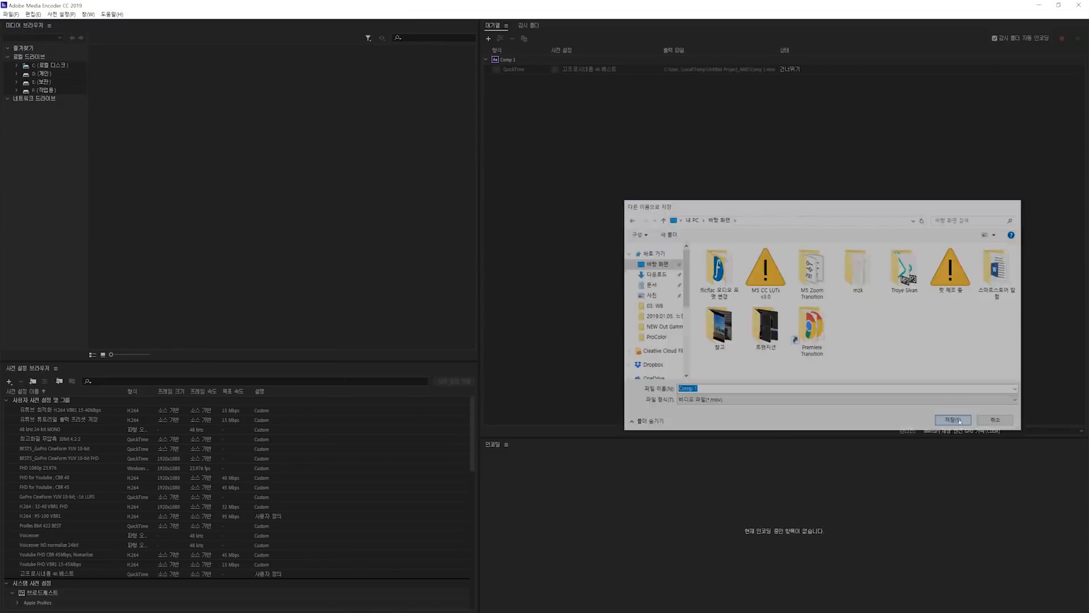
click(951, 419)
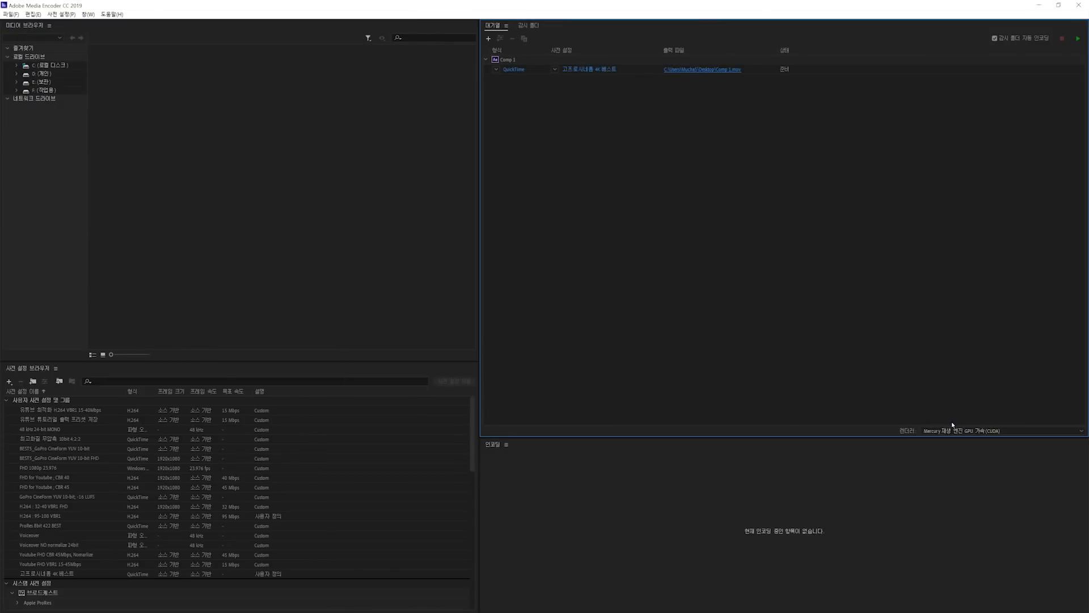
click(1077, 39)
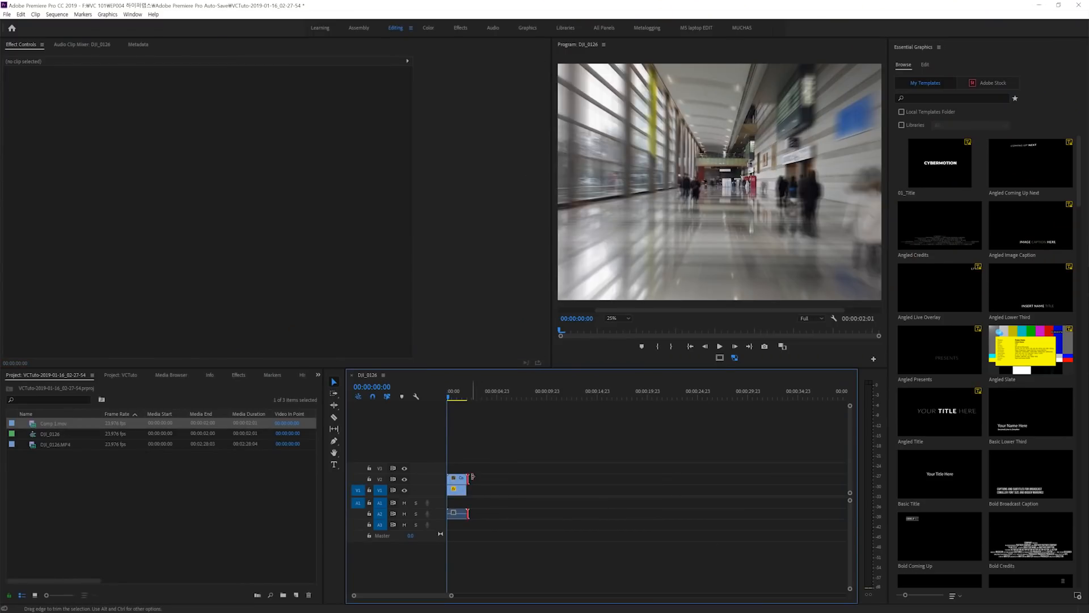
In Premiere Pro, trim the end of the Comp 1.mov clip on V2 to match the DJI_0126.MP4 clip beneath it.
drag(473, 477, 471, 480)
drag(471, 481, 470, 481)
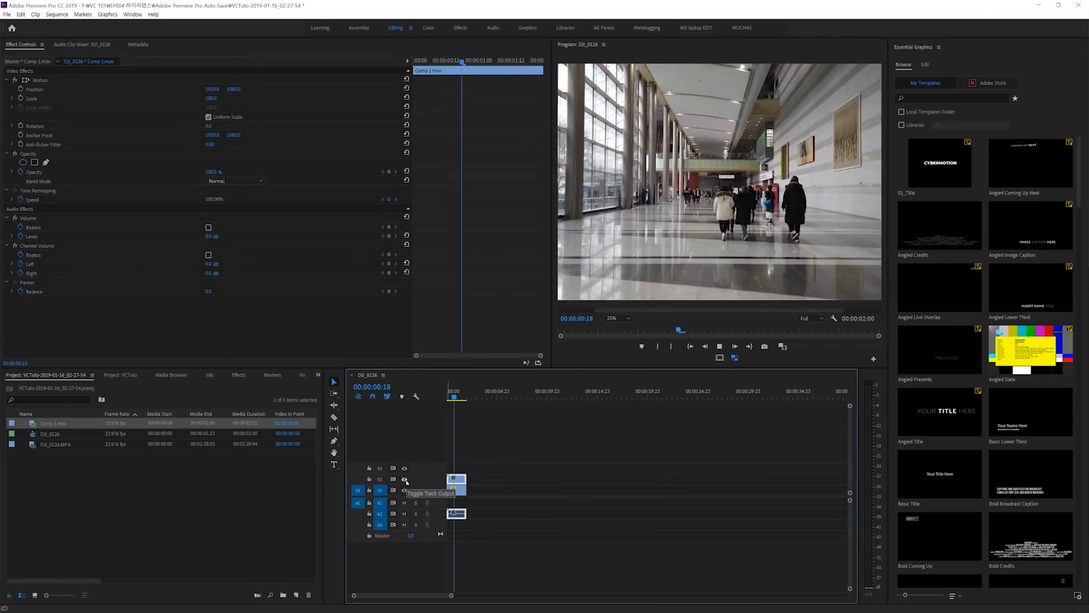
Play the sequence with the V2 track hidden and shown to compare the original footage with the motion-blurred render.
key(space)
drag(455, 398, 421, 408)
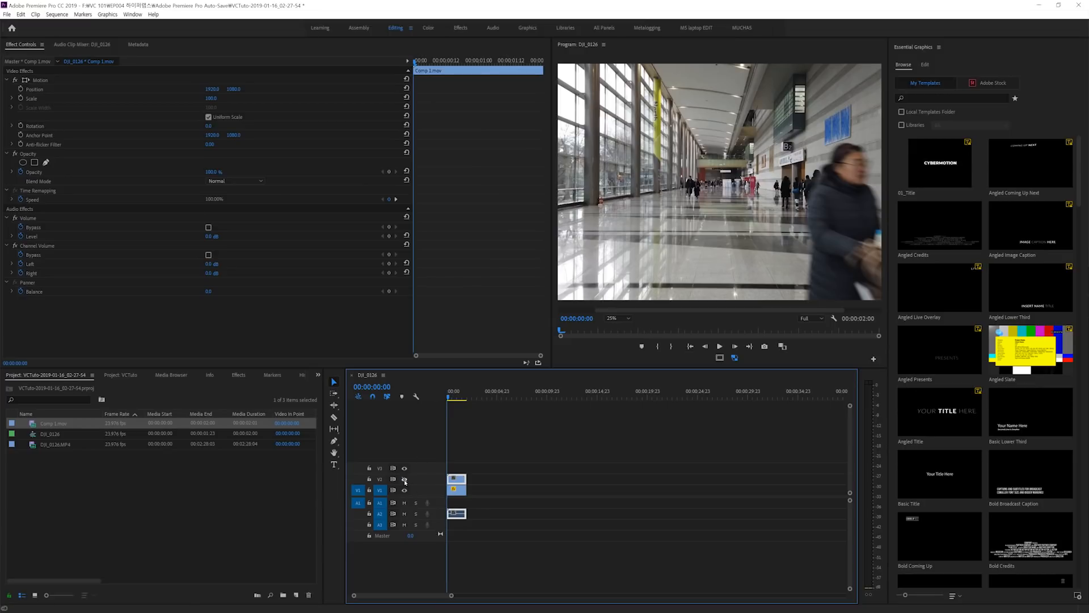
key(space)
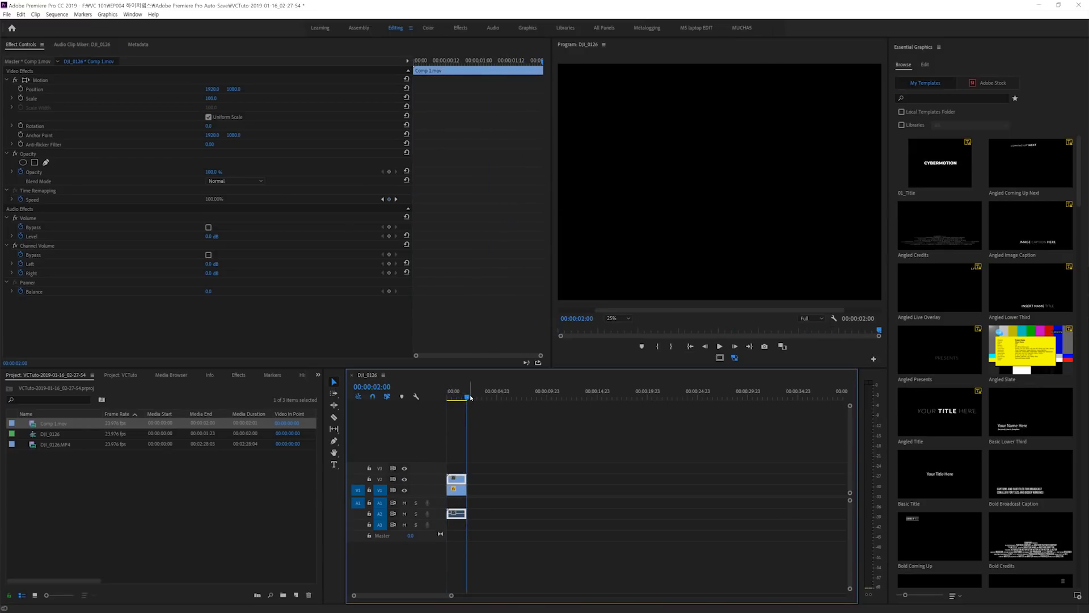
key(Home)
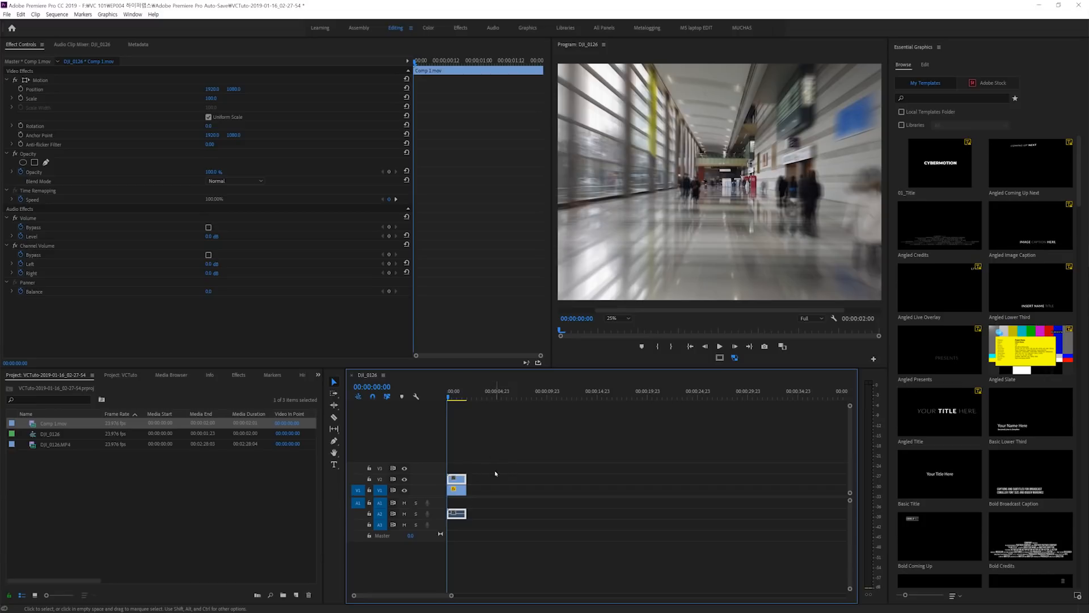
Enlarge the V2 track and display the Time Remapping speed line on the Comp 1.mov clip.
right_click(462, 482)
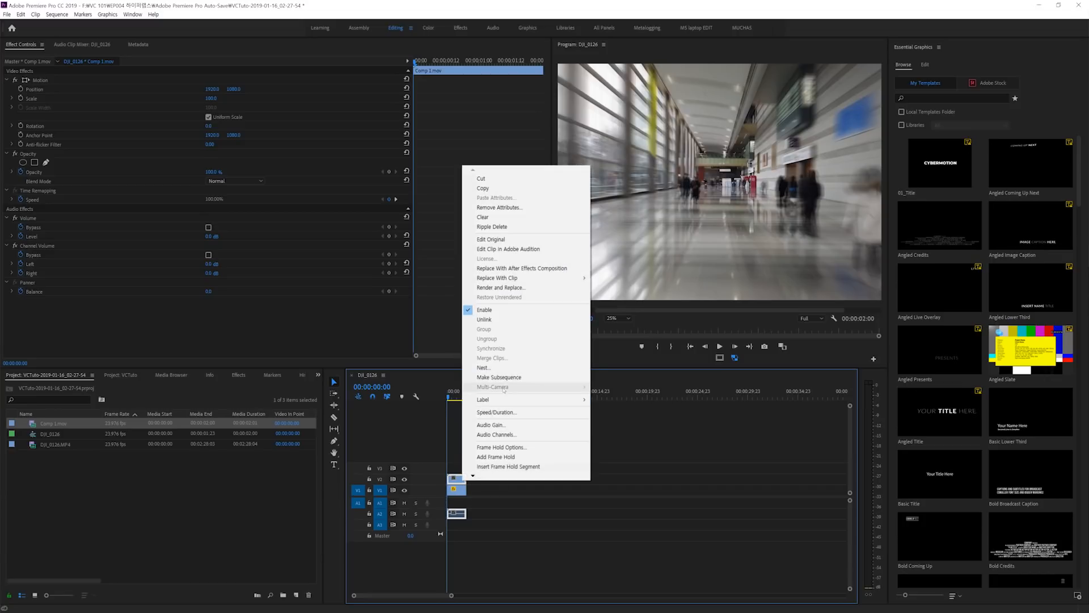
key(Escape)
scroll(389, 481, up, 4)
right_click(459, 468)
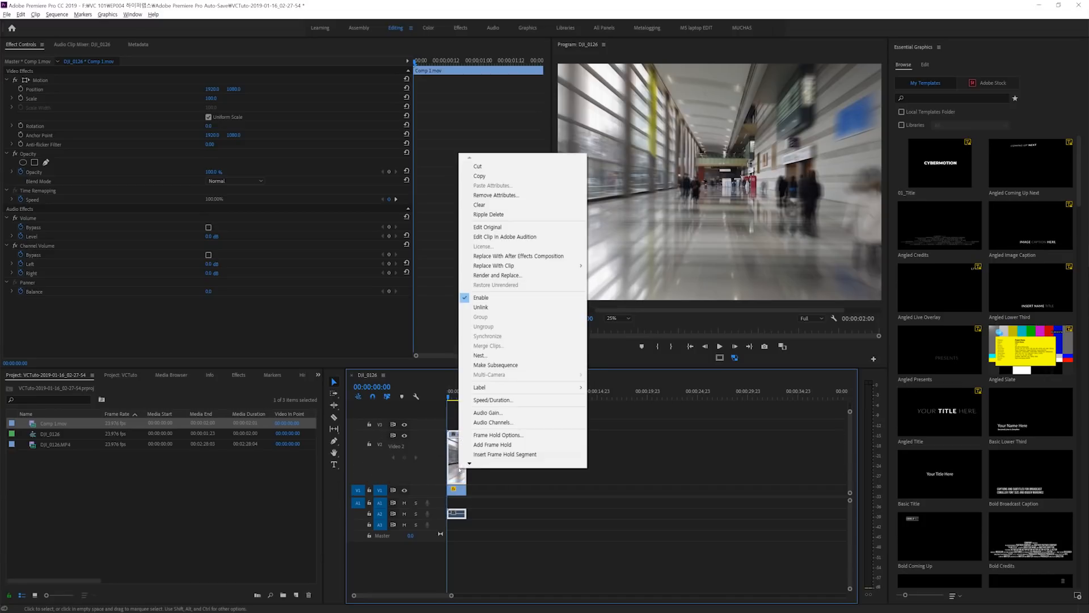
mouse_move(514, 463)
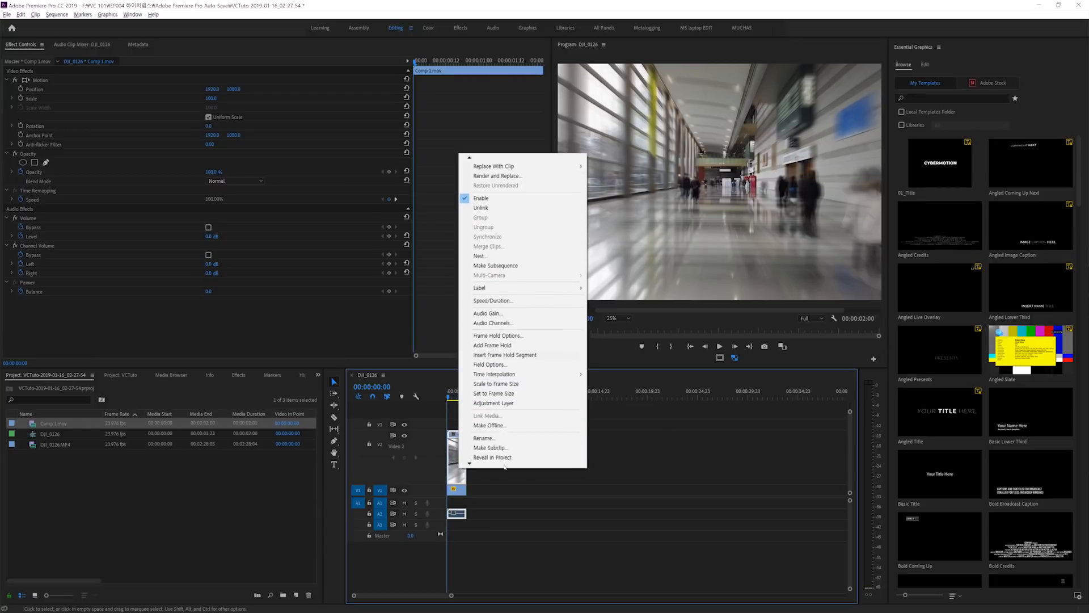
mouse_move(624, 467)
click(695, 470)
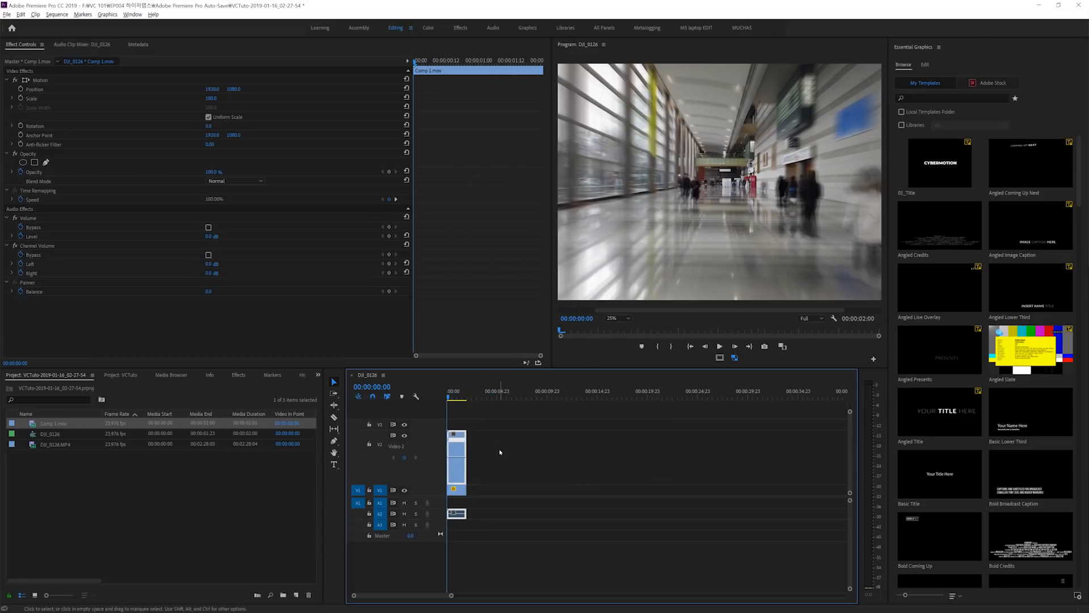
scroll(500, 455, up, 4)
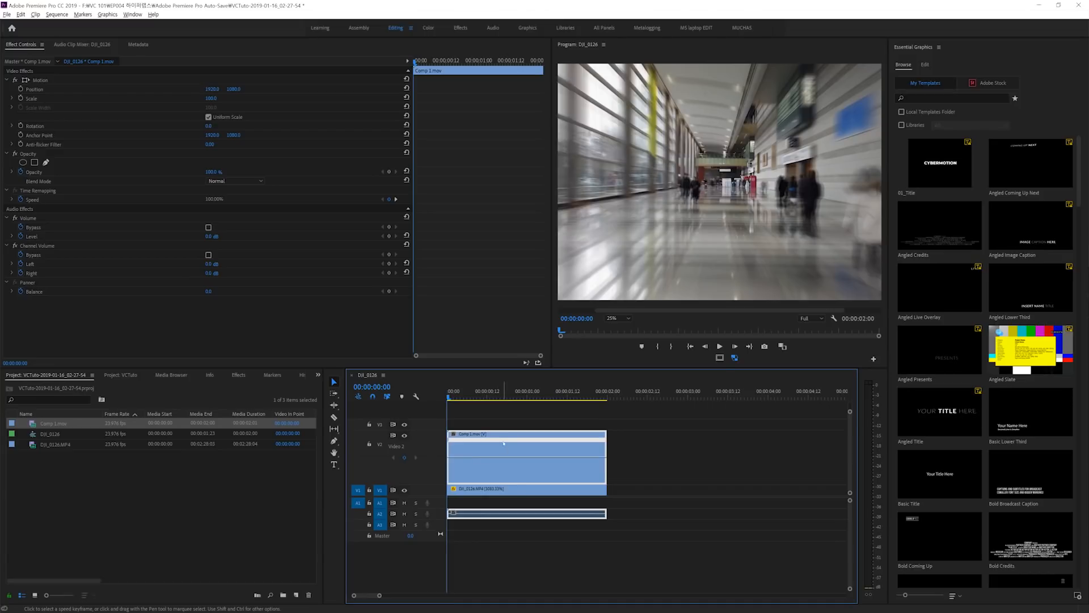
Add a speed keyframe to Comp 1.mov, raise the speed after it to about 219% and spread the keyframe into a gradual ramp.
key(space)
drag(549, 425, 474, 469)
ctrl+click(555, 457)
drag(465, 396, 410, 413)
key(space)
Delete the original DJI_0126.MP4 clip from the V1 track.
click(559, 489)
key(Delete)
click(584, 513)
key(Home)
Play the speed-ramped Comp 1.mov clip from its start several times to review the acceleration.
key(space)
key(space)
key(Home)
key(space)
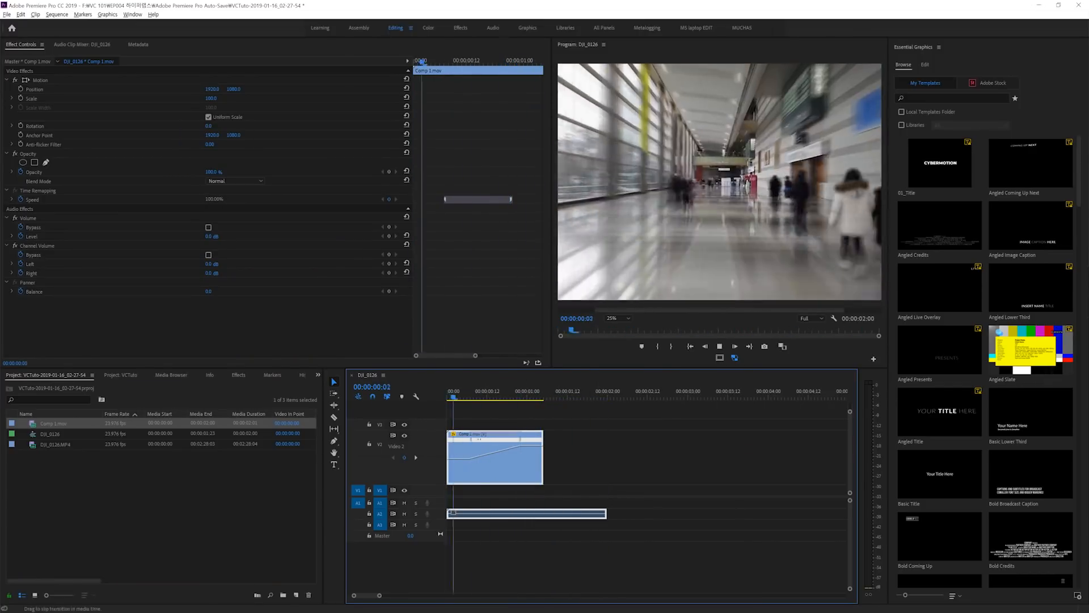
key(Home)
key(space)
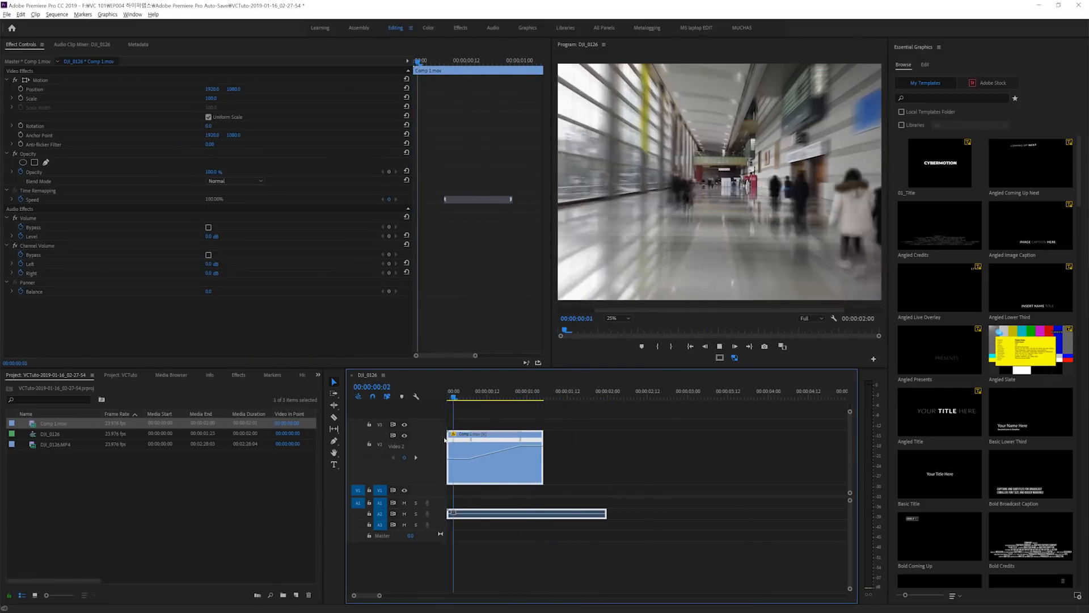
key(space)
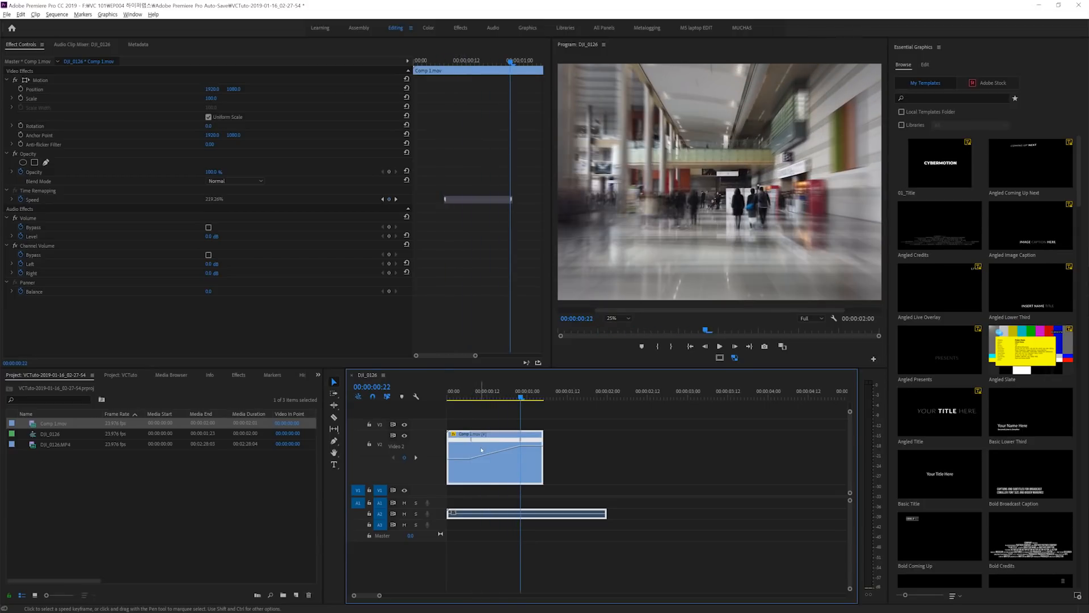
key(Home)
key(space)
key(space)
Step backward frame by frame through the Comp 1.mov speed ramp to inspect the motion blur.
key(Left)
key(Left)
key(Left)
key(Left)
key(Left)
key(Left)
key(Left)
key(Left)
key(Left)
key(Left)
key(Left)
key(Left)
key(Left)
key(Left)
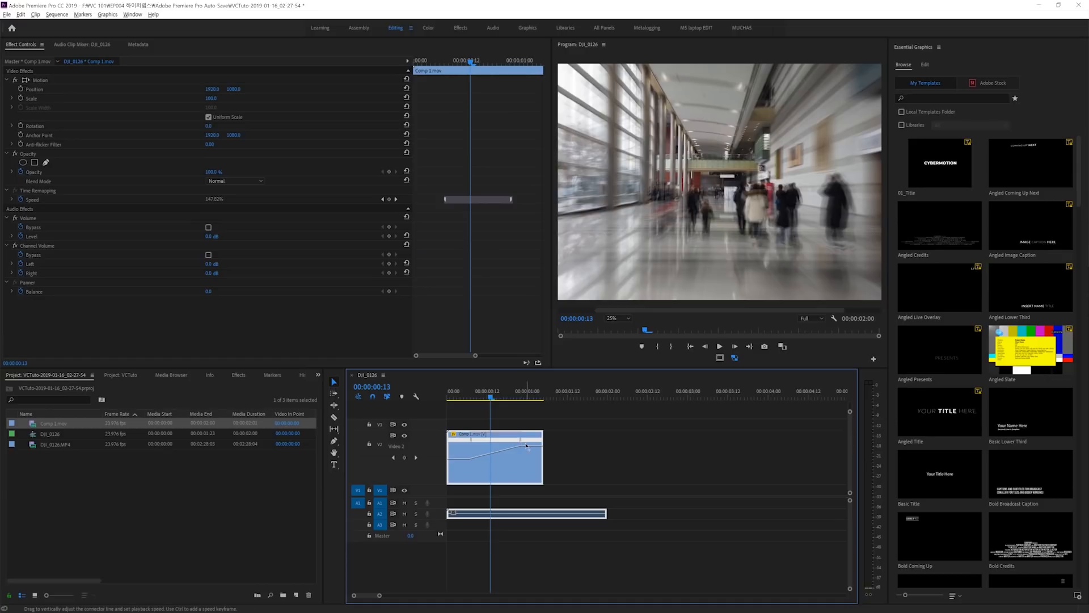